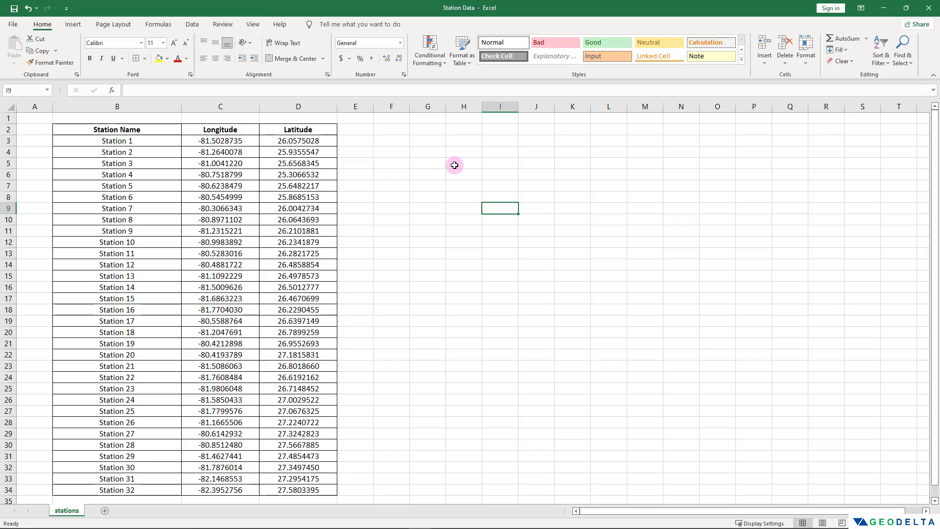
Step: Save the station workbook as a CSV (Comma delimited) file named Station Data CSV
{"action": "left_click", "coordinate": [14, 25]}
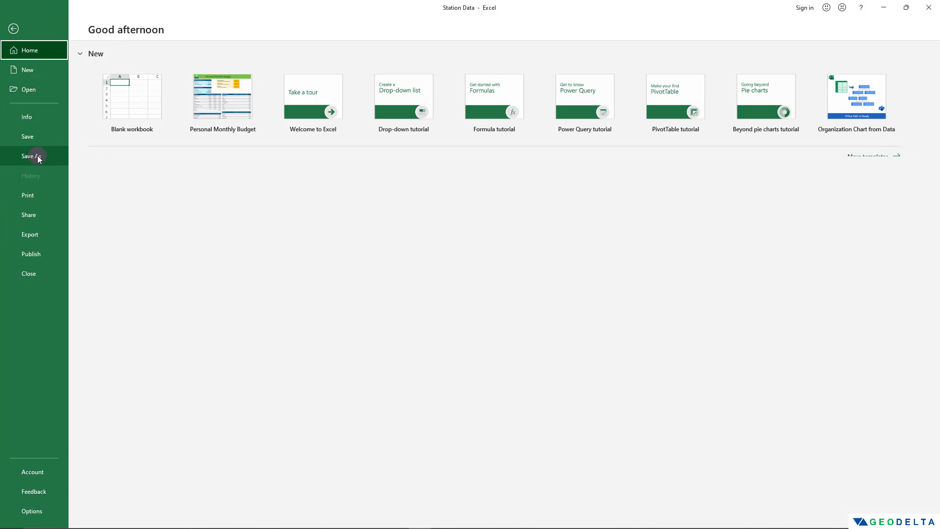
{"action": "left_click", "coordinate": [37, 155]}
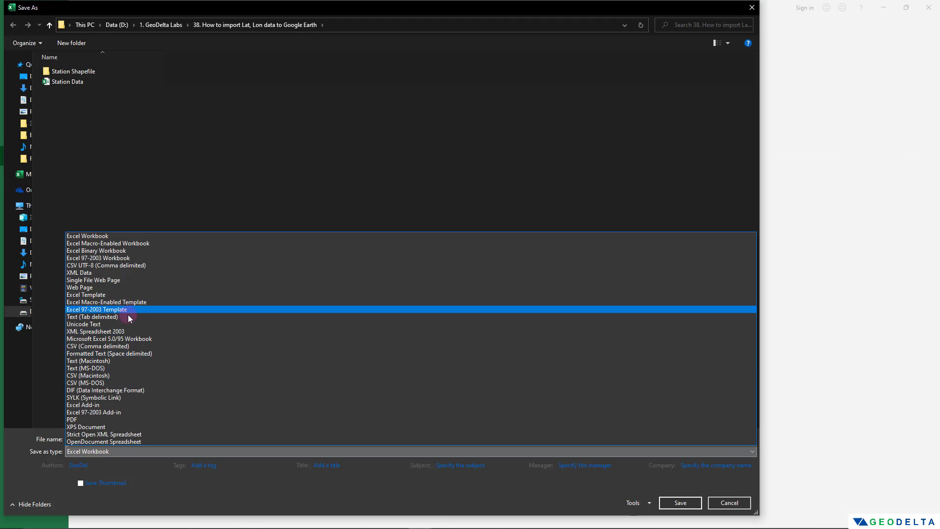
{"action": "left_click", "coordinate": [137, 345]}
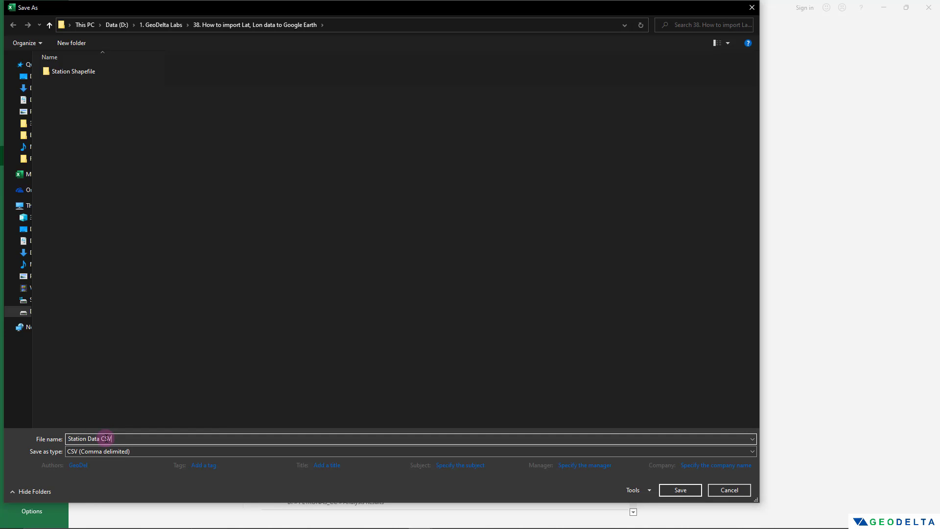
{"action": "left_click", "coordinate": [678, 490]}
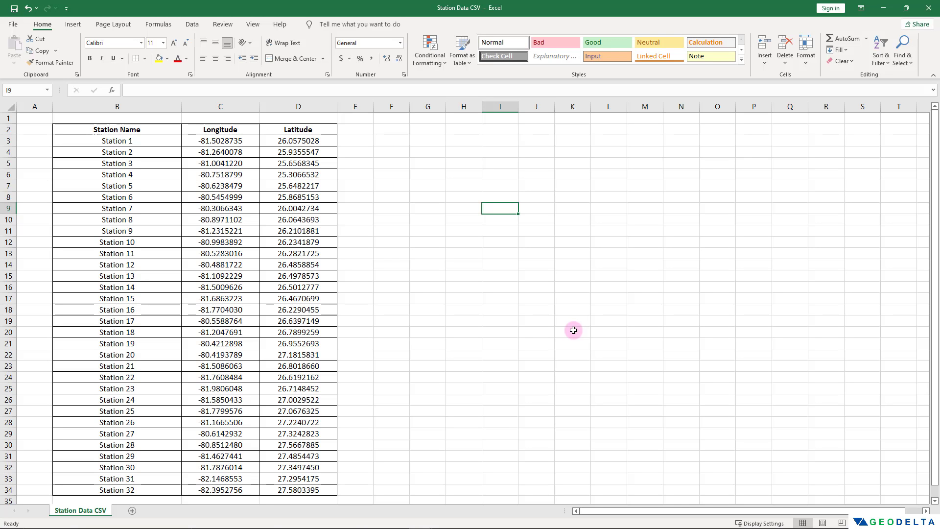
Step: Switch to Google Earth Pro and set the Show Lat/Long format to Decimal Degrees
{"action": "key", "text": "alt+Tab"}
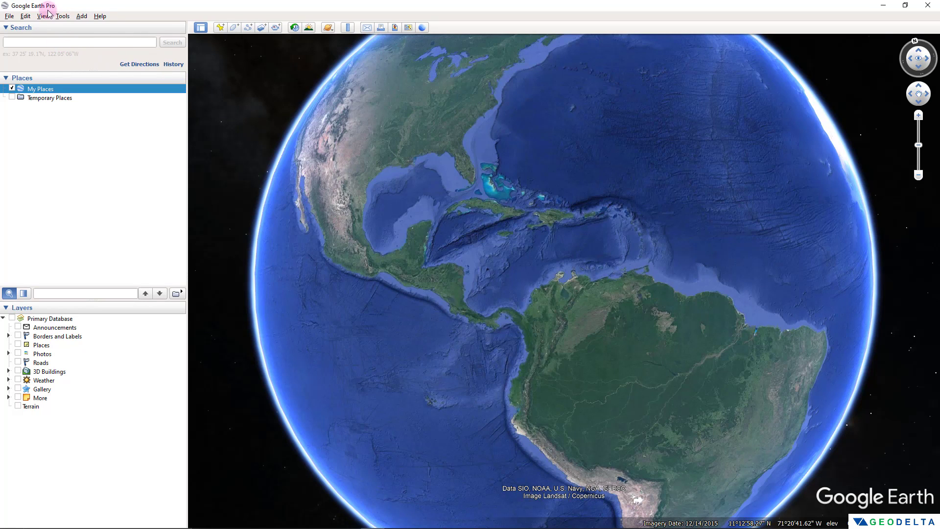
{"action": "left_click", "coordinate": [63, 16]}
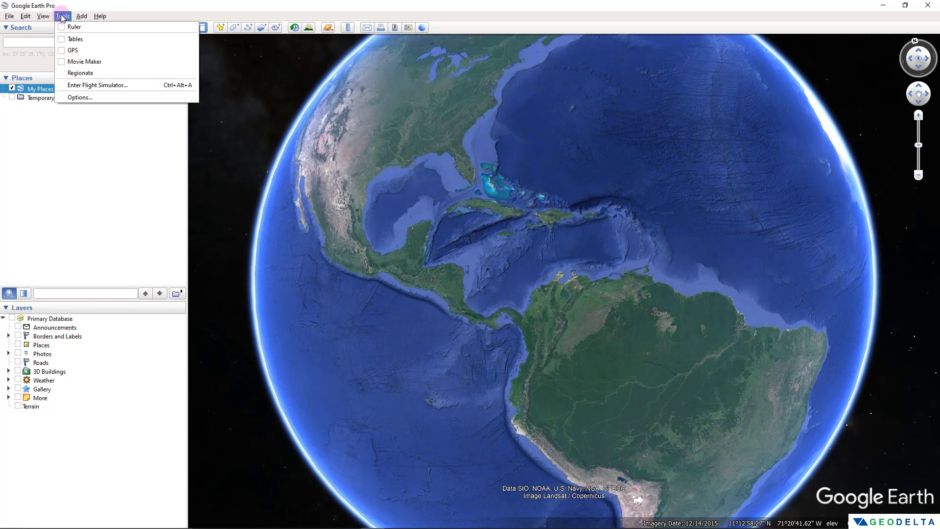
{"action": "left_click", "coordinate": [82, 98]}
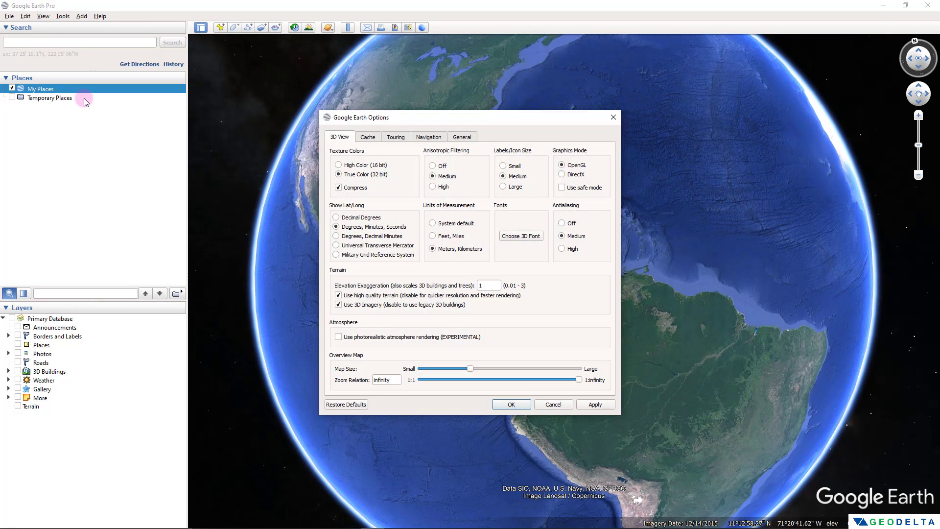
{"action": "left_click", "coordinate": [350, 218]}
{"action": "left_click", "coordinate": [519, 405]}
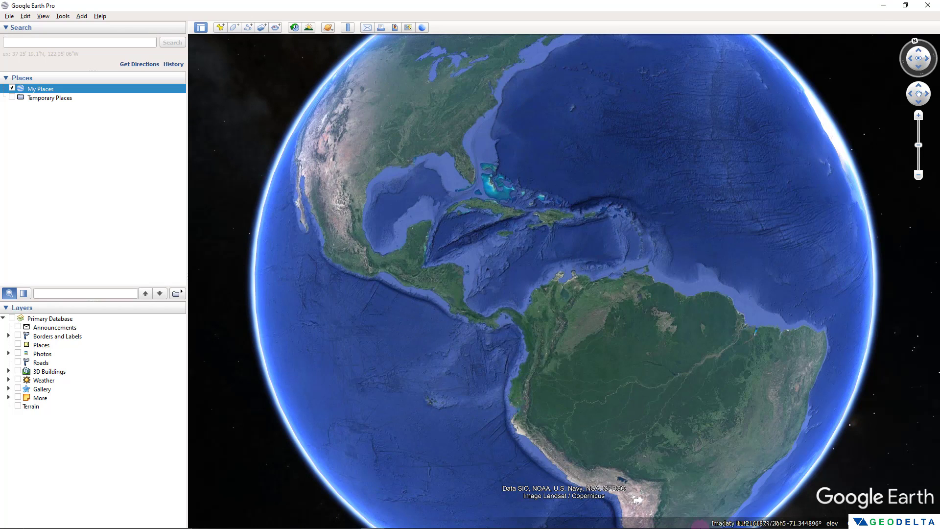
Step: Import the Station Data CSV file using the Generic Text (*.txt *.csv) file type
{"action": "left_click", "coordinate": [10, 16]}
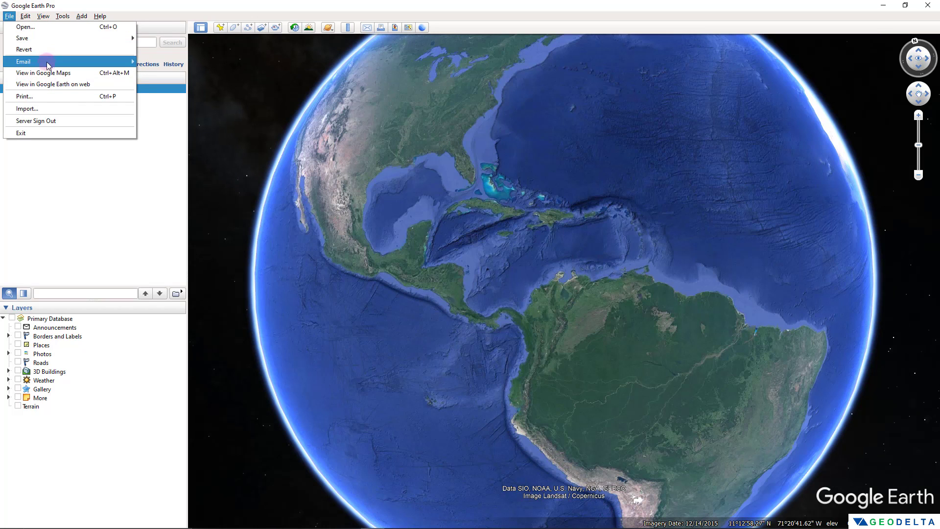
{"action": "left_click", "coordinate": [56, 109]}
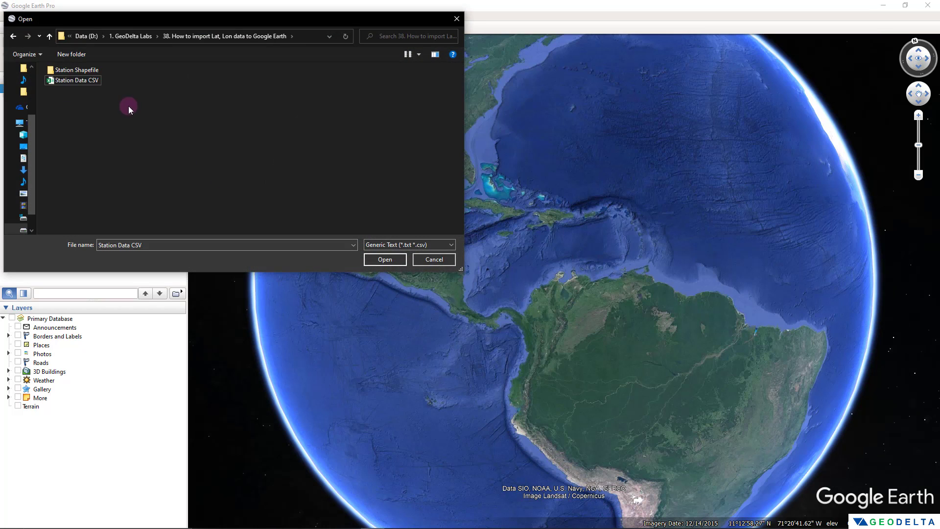
{"action": "left_click", "coordinate": [406, 244]}
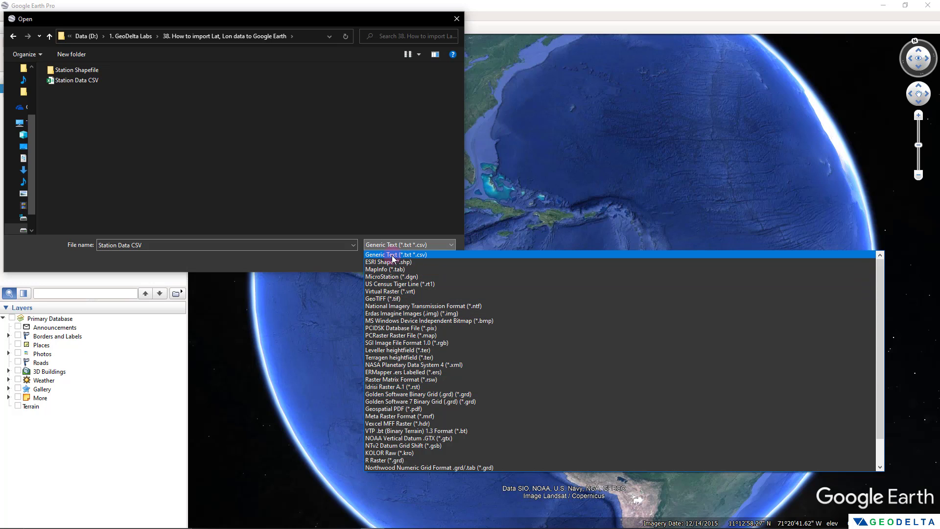
{"action": "left_click", "coordinate": [422, 258]}
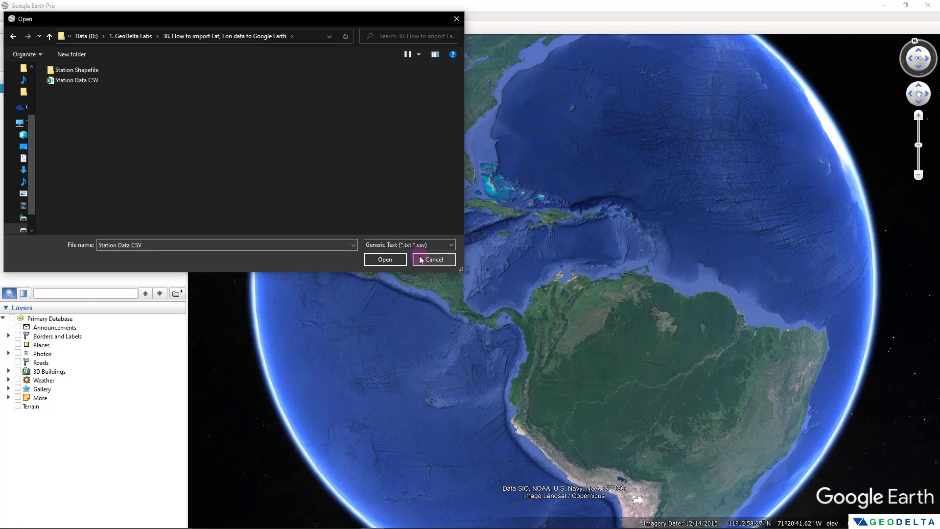
{"action": "left_click", "coordinate": [134, 98]}
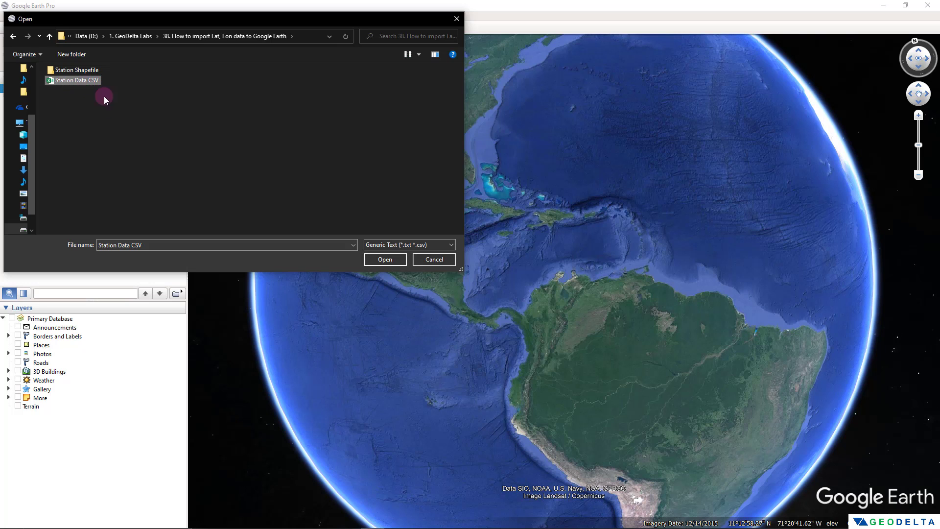
{"action": "left_click", "coordinate": [384, 259]}
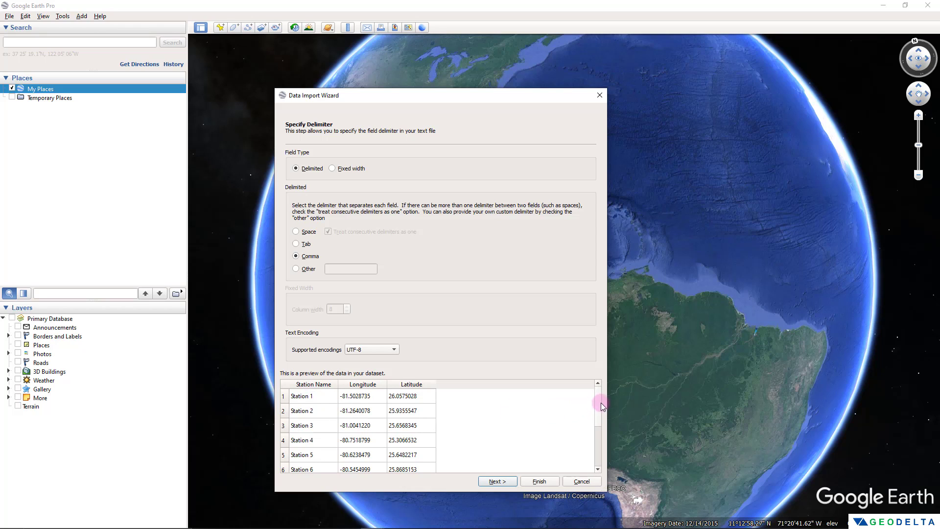
Step: Review the dataset preview rows and accept the Delimited field type with Comma delimiter and UTF-8 encoding
{"action": "left_click_drag", "start_coordinate": [596, 405], "coordinate": [598, 460]}
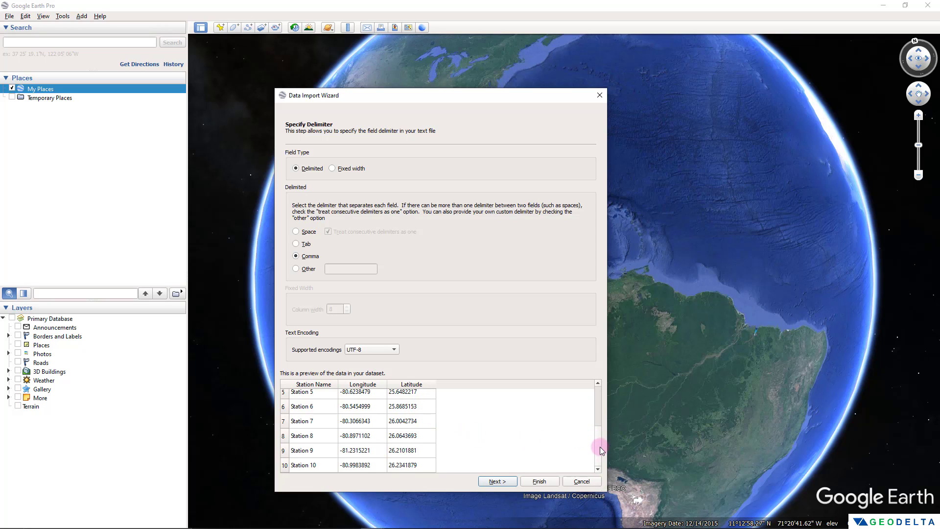
{"action": "mouse_move", "coordinate": [599, 446]}
{"action": "left_mouse_down"}
{"action": "mouse_move", "coordinate": [598, 408]}
{"action": "mouse_move", "coordinate": [593, 445]}
{"action": "left_mouse_up"}
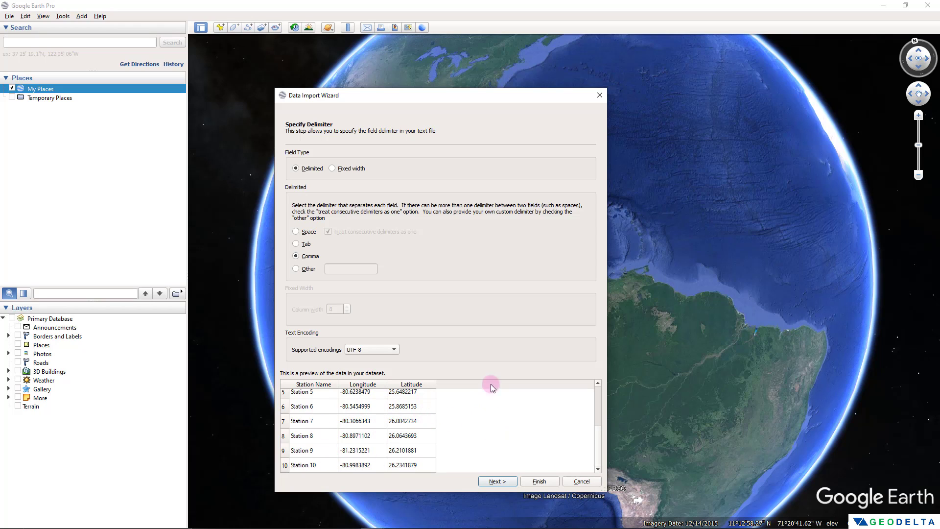
{"action": "left_click", "coordinate": [495, 482]}
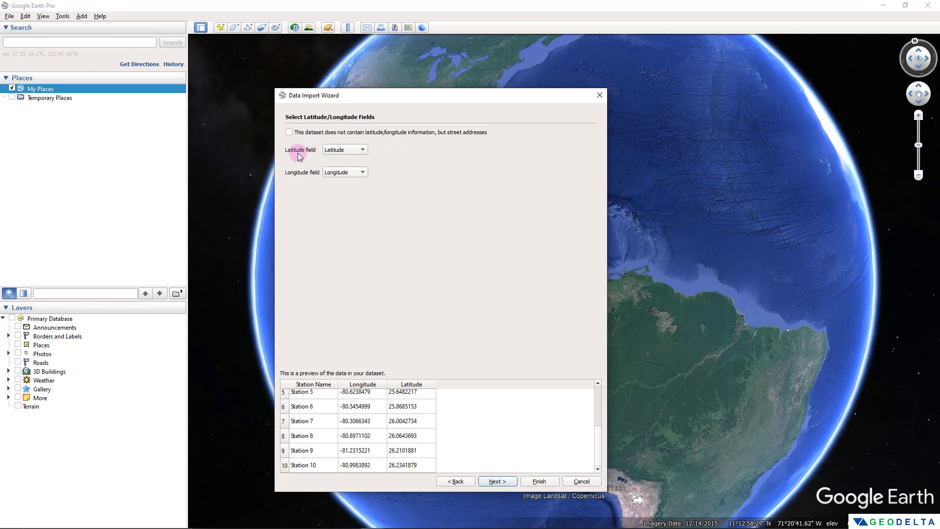
Step: Assign the Latitude column to the latitude field and the Longitude column to the longitude field, and continue the import
{"action": "left_click", "coordinate": [342, 149]}
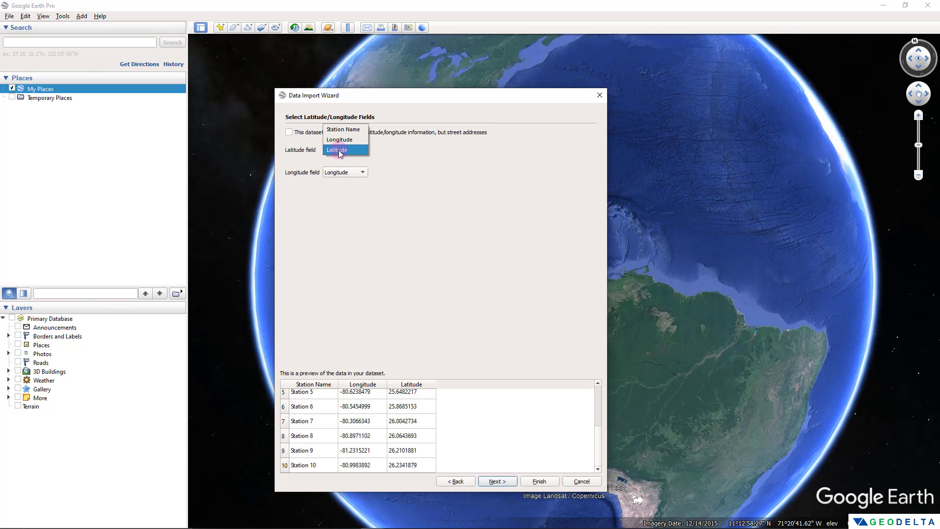
{"action": "left_click", "coordinate": [337, 153]}
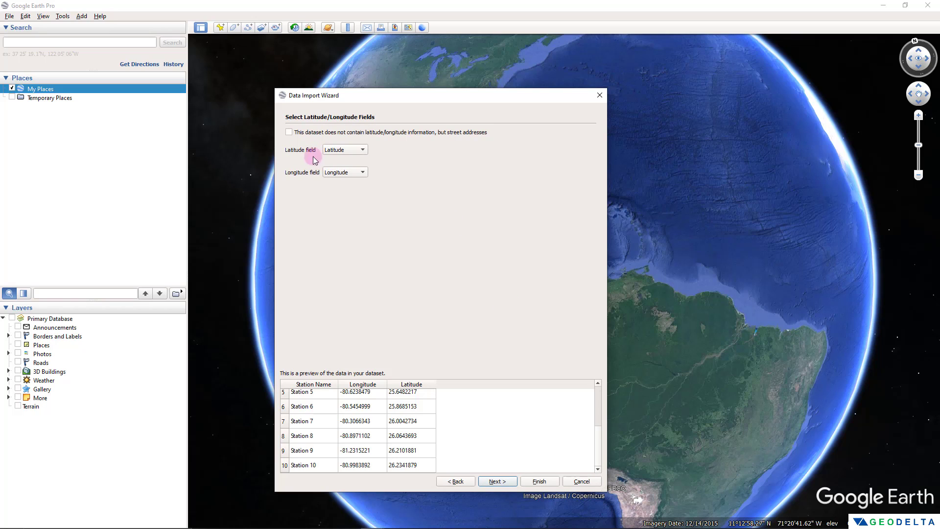
{"action": "left_click", "coordinate": [338, 150]}
{"action": "left_click", "coordinate": [343, 151]}
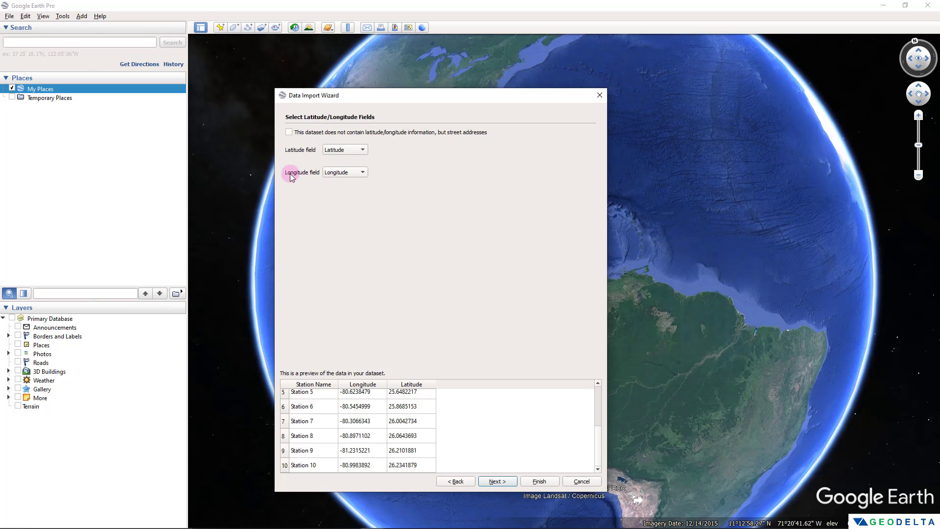
{"action": "left_click", "coordinate": [340, 173]}
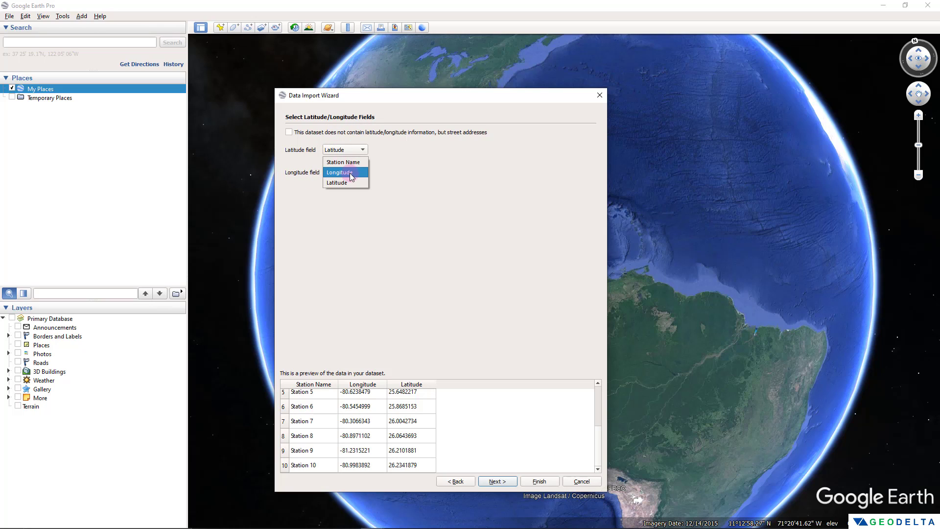
{"action": "left_click", "coordinate": [341, 173]}
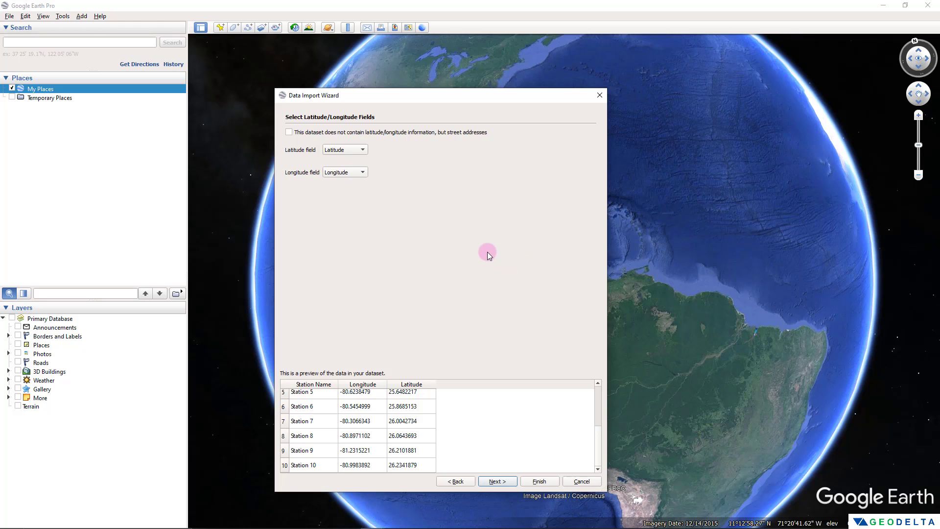
{"action": "left_click", "coordinate": [356, 173]}
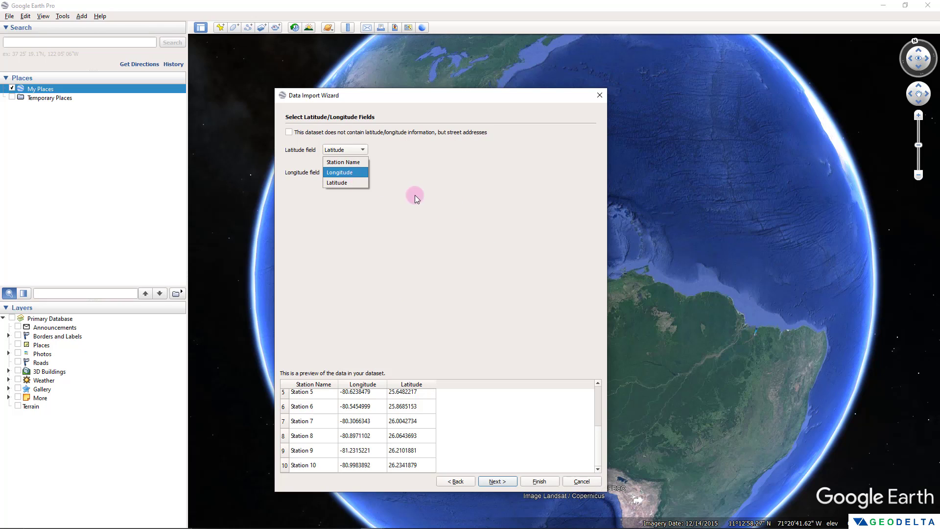
{"action": "left_click", "coordinate": [443, 203]}
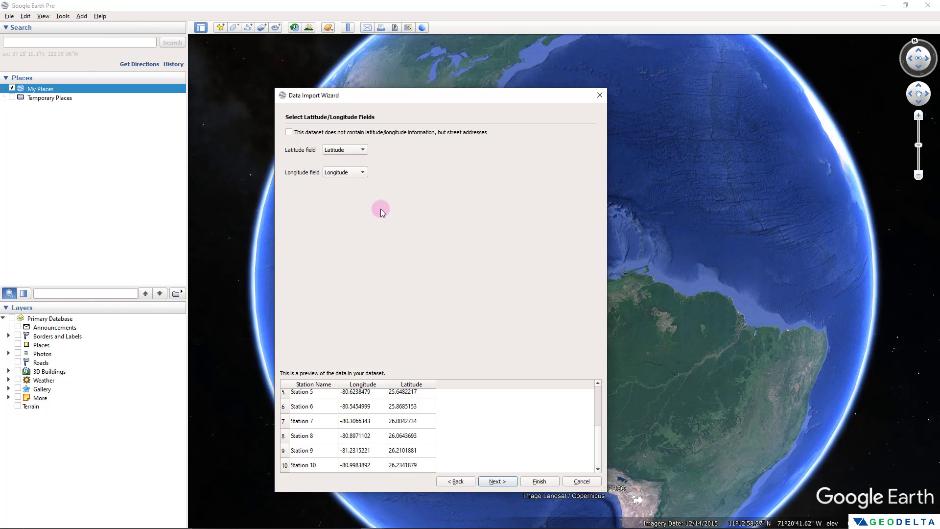
{"action": "left_click", "coordinate": [498, 481]}
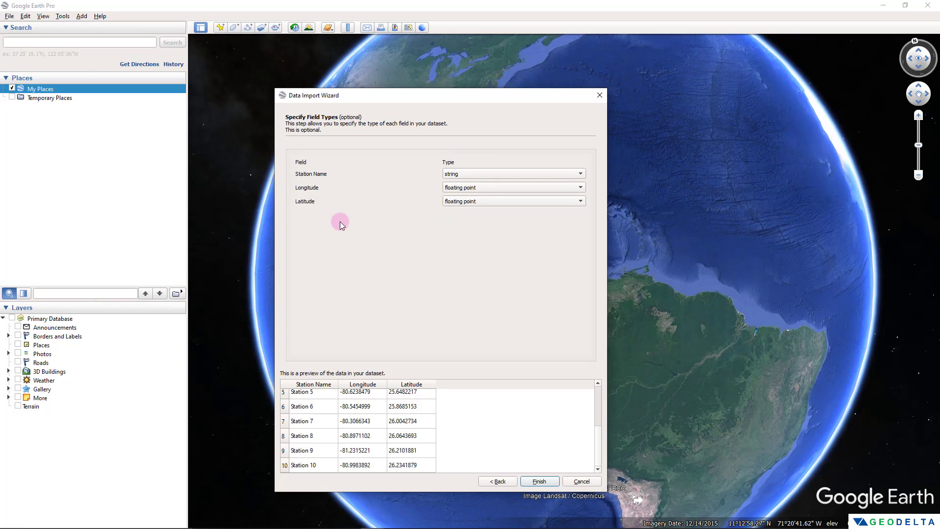
Step: Keep Station Name as string and Longitude and Latitude as floating point, and finish the data import
{"action": "left_click", "coordinate": [471, 174]}
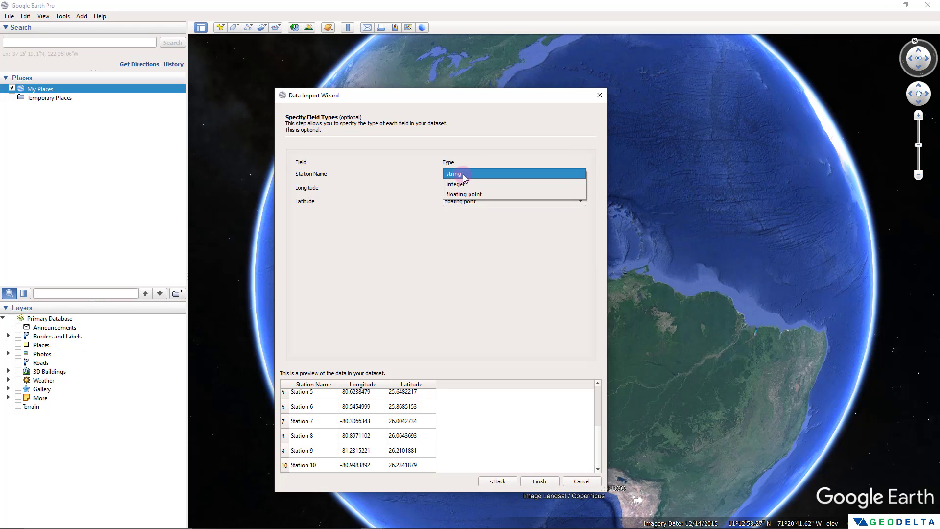
{"action": "left_click", "coordinate": [463, 177]}
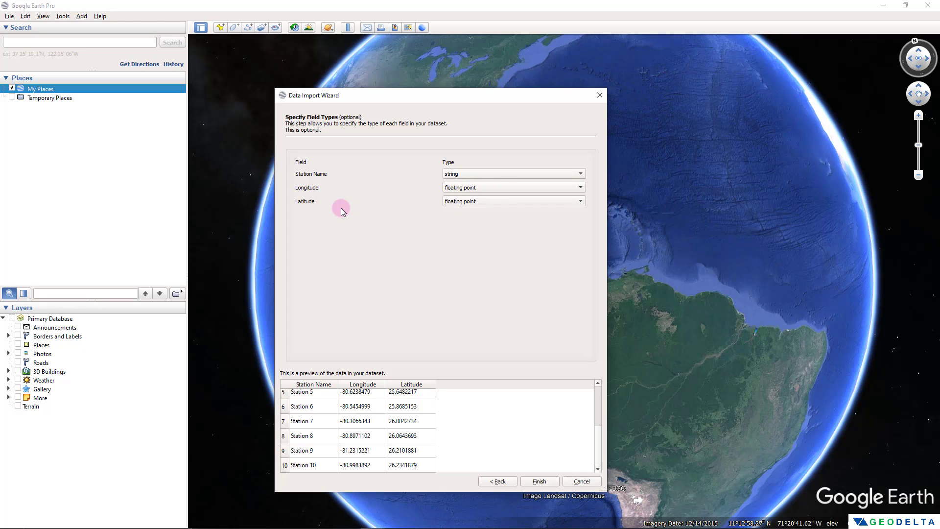
{"action": "left_click", "coordinate": [474, 174]}
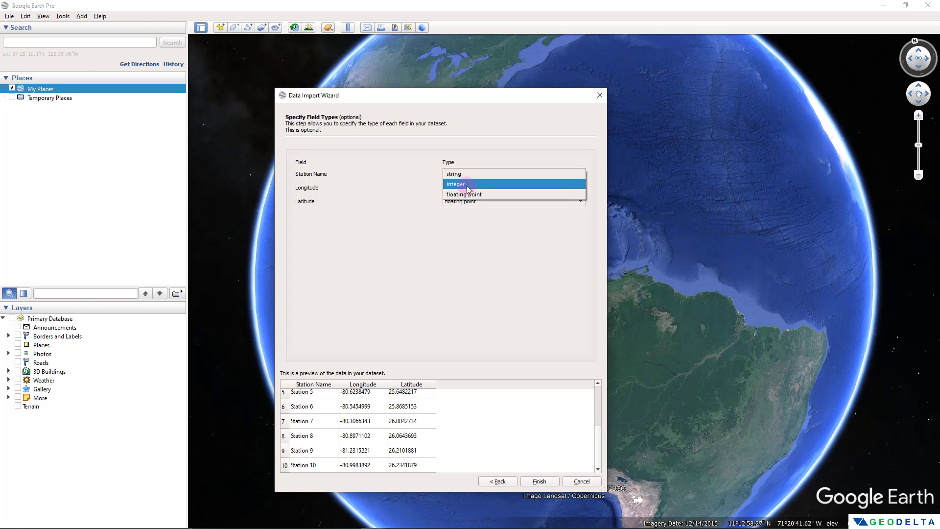
{"action": "left_click", "coordinate": [422, 200]}
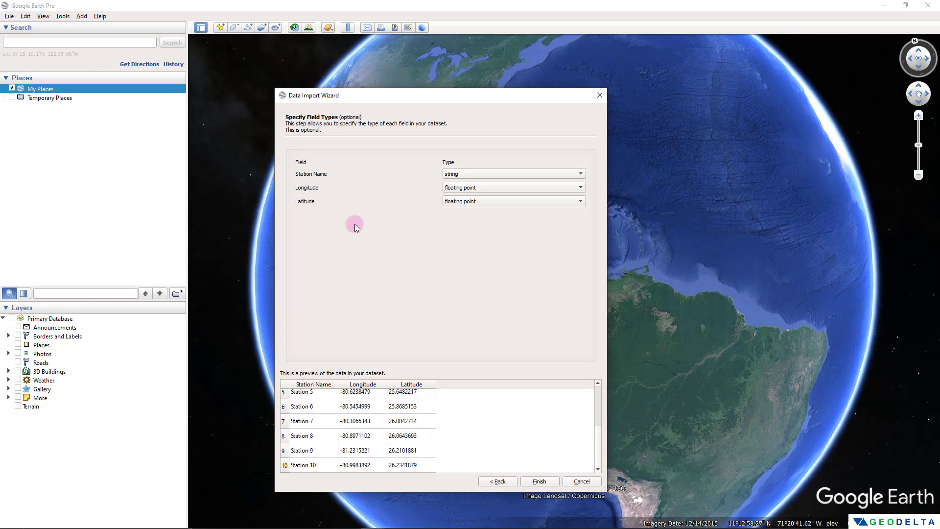
{"action": "left_click", "coordinate": [473, 188]}
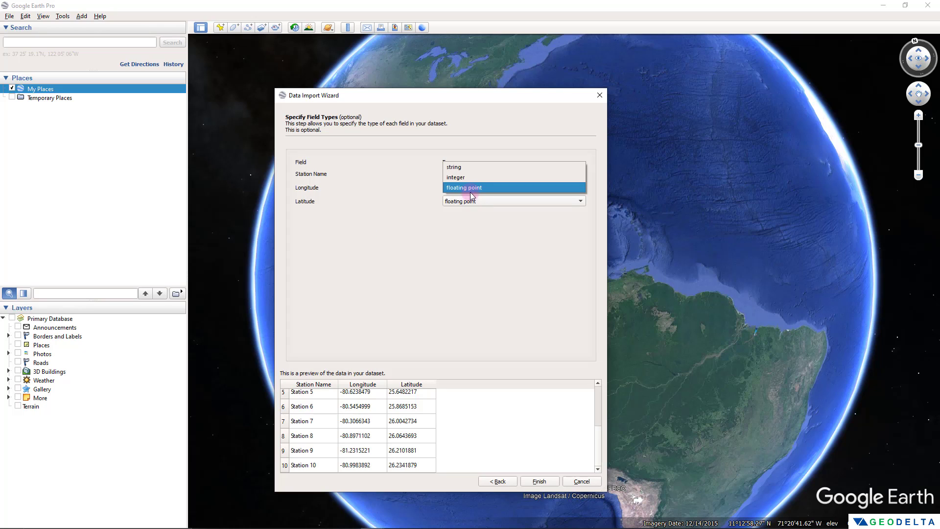
{"action": "left_click", "coordinate": [471, 188]}
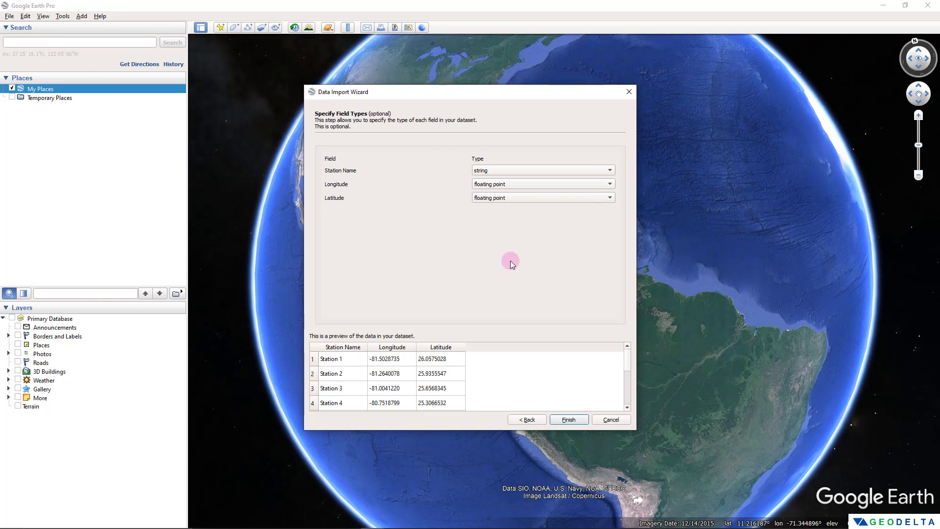
{"action": "left_click", "coordinate": [574, 422]}
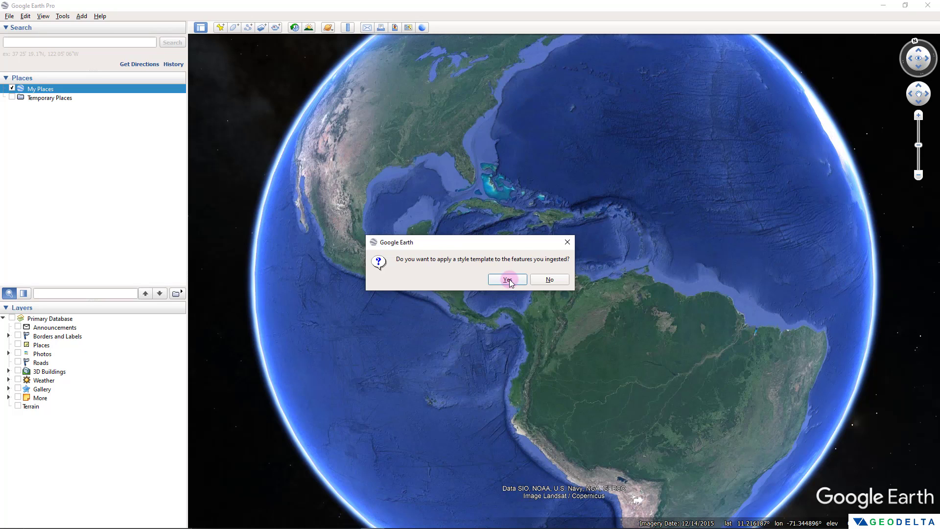
Step: Create a new style template for the imported features and set its name field to Station_Name
{"action": "left_click", "coordinate": [508, 280]}
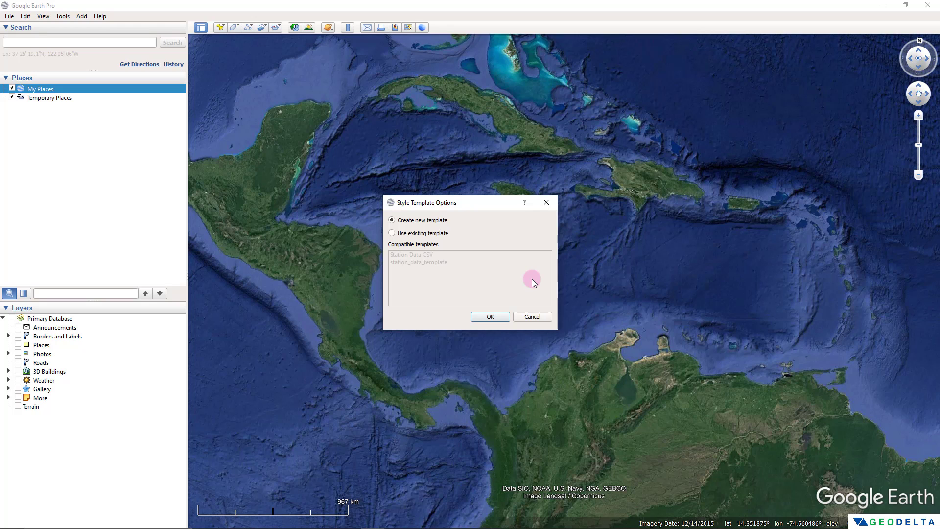
{"action": "left_click", "coordinate": [489, 316]}
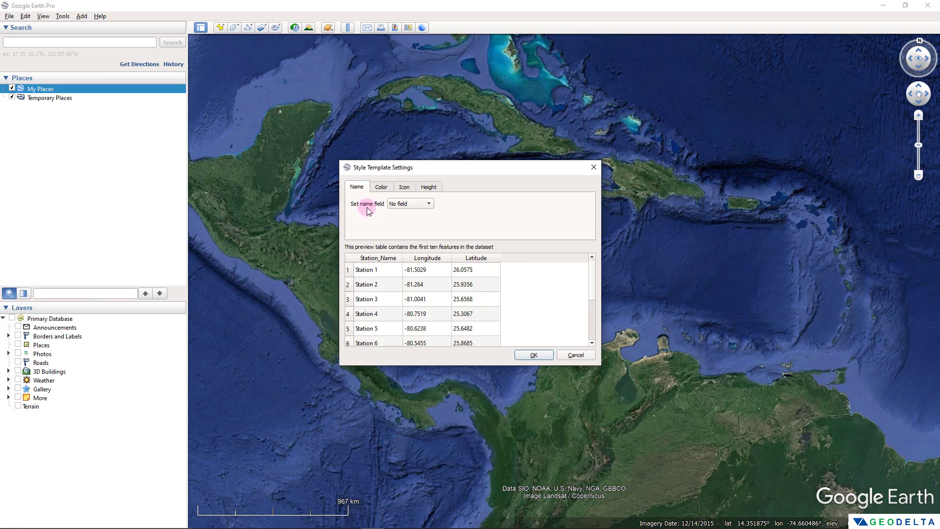
{"action": "left_click", "coordinate": [406, 208]}
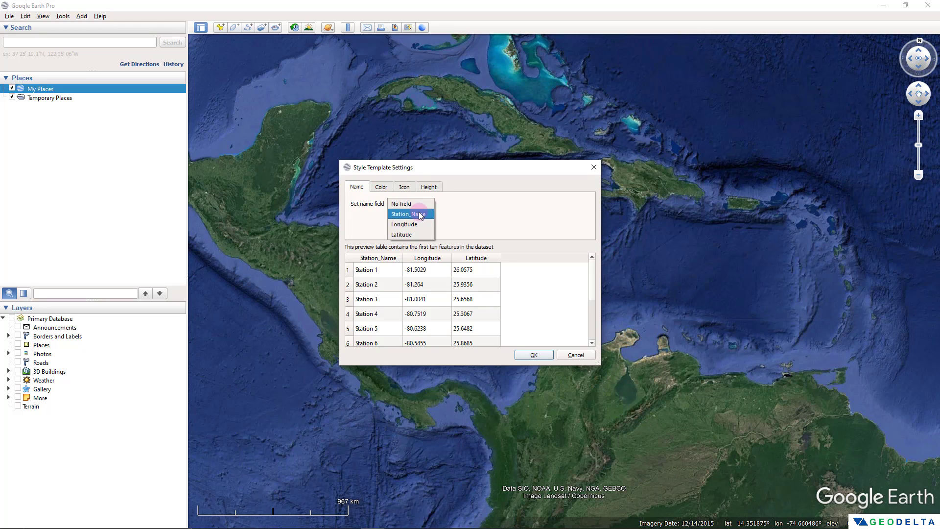
{"action": "left_click", "coordinate": [416, 213]}
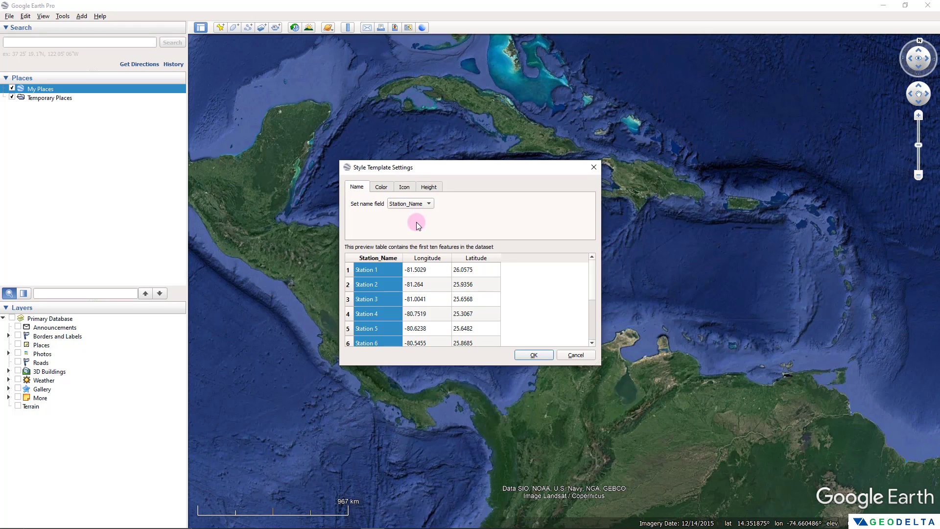
Step: Give all features a single magenta color in the style template
{"action": "left_click", "coordinate": [381, 186]}
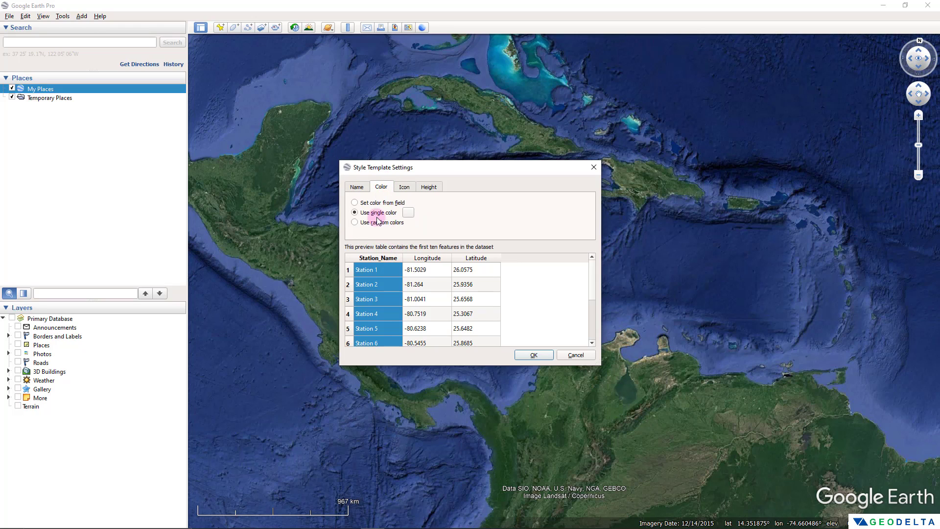
{"action": "left_click", "coordinate": [408, 213]}
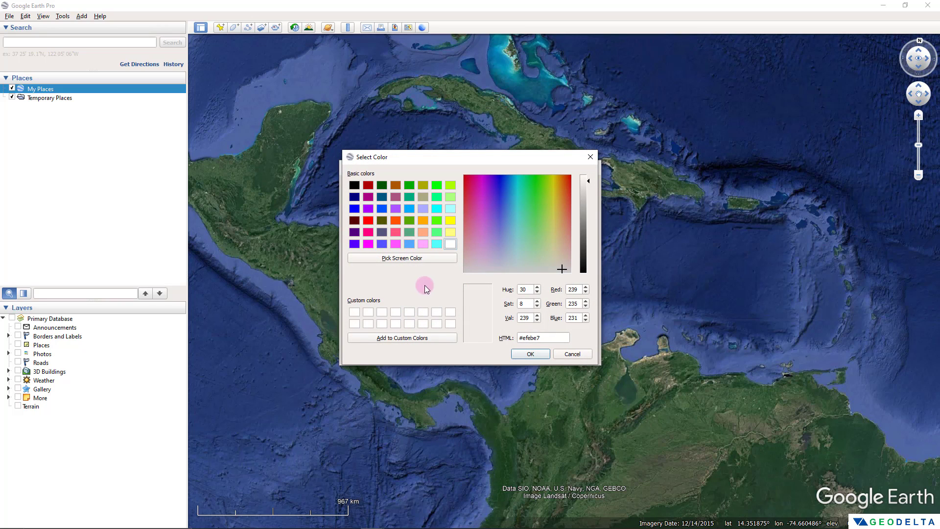
{"action": "left_click", "coordinate": [370, 244]}
{"action": "left_click", "coordinate": [527, 353]}
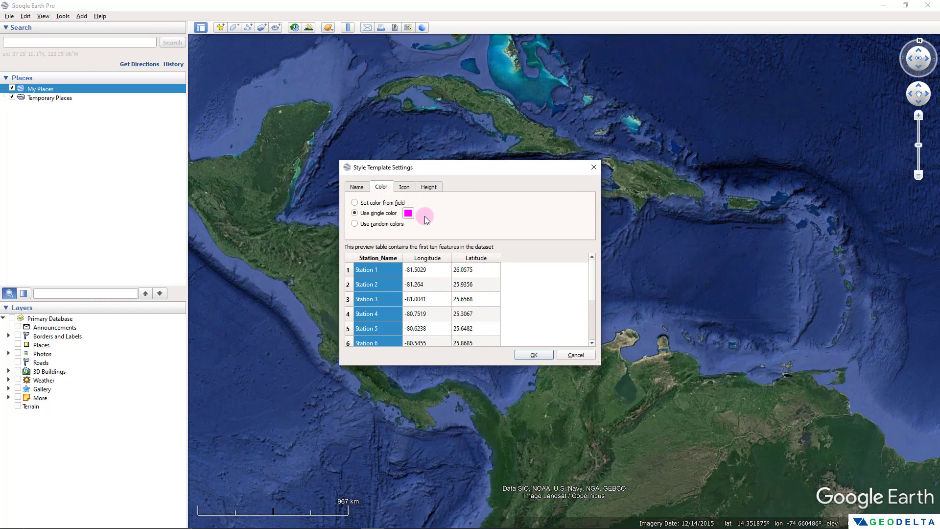
Step: Use the same plain pink paddle marker icon for all features and keep them clamped to ground
{"action": "left_click", "coordinate": [404, 188]}
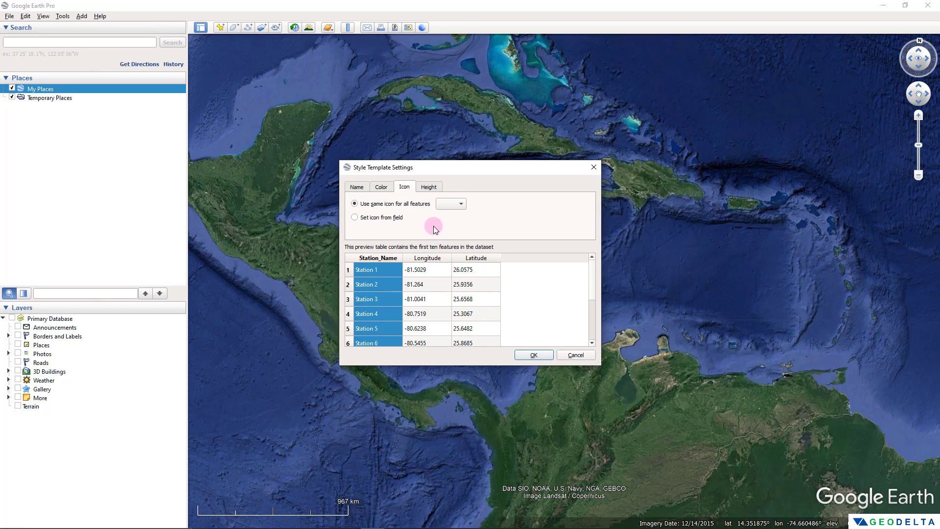
{"action": "left_click", "coordinate": [454, 204]}
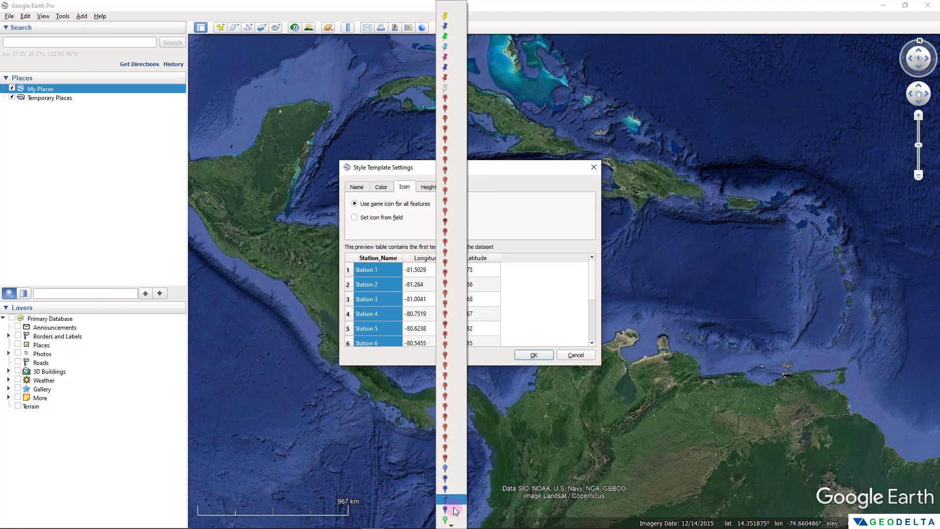
{"action": "mouse_move", "coordinate": [451, 524]}
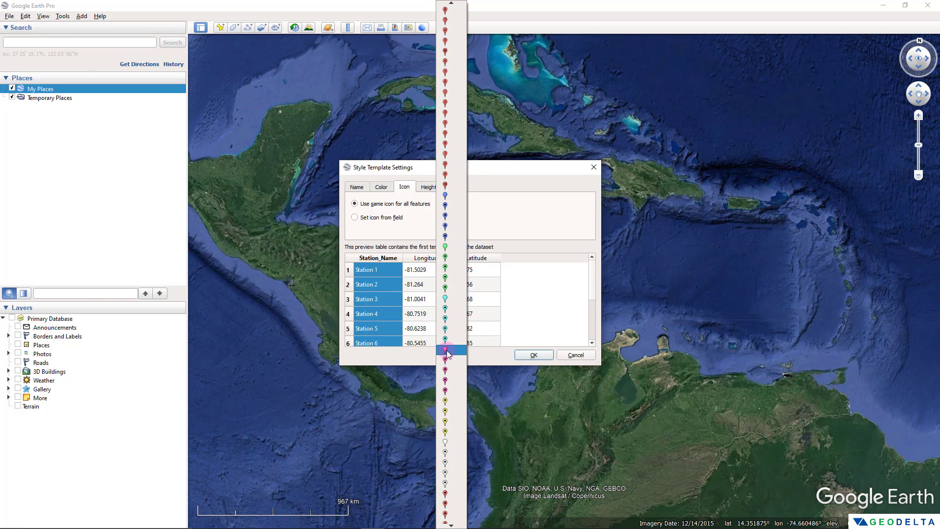
{"action": "left_click", "coordinate": [448, 354]}
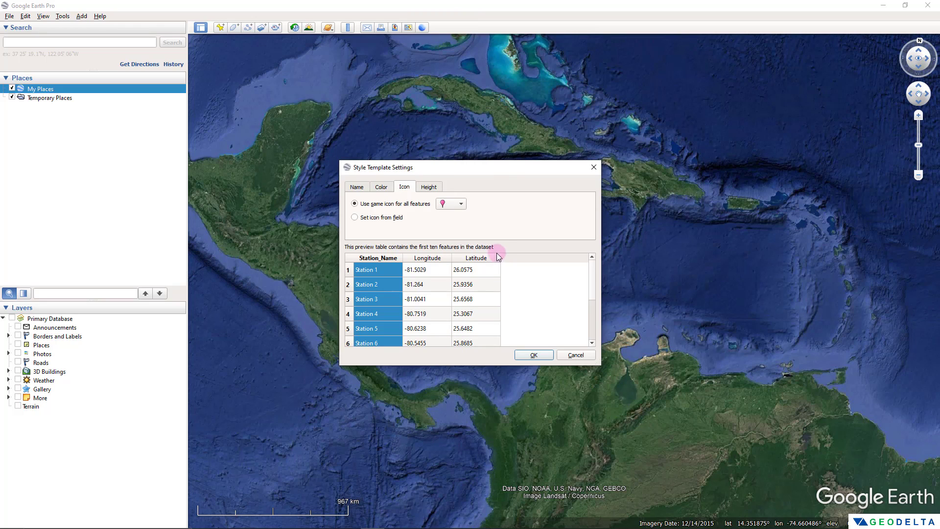
{"action": "left_click", "coordinate": [427, 190]}
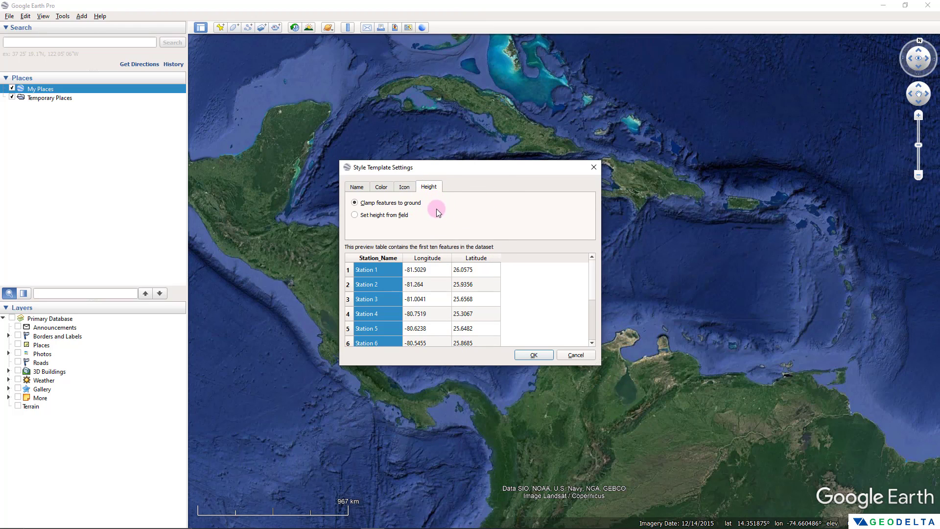
{"action": "left_click", "coordinate": [405, 186]}
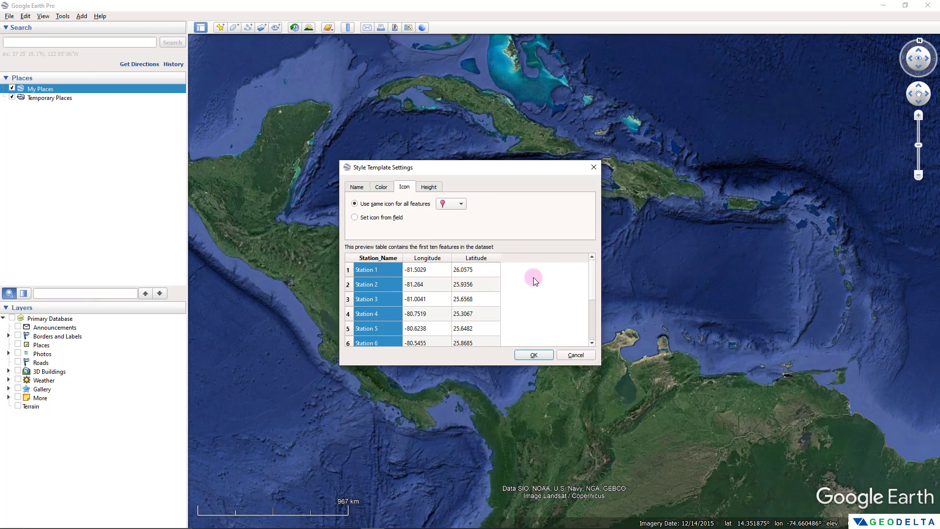
Step: Accept the style template settings and save the template as station_data_template.kst
{"action": "left_click", "coordinate": [534, 355]}
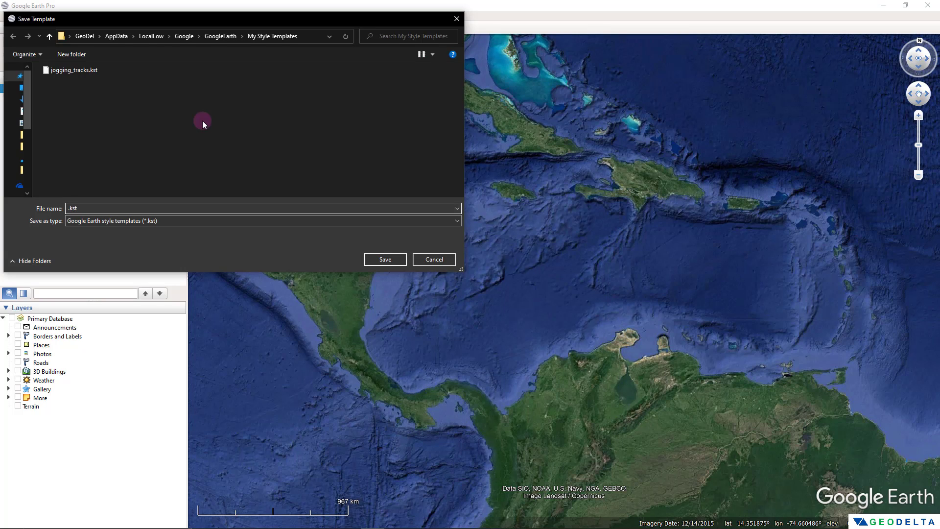
{"action": "type", "text": "station_data_template"}
{"action": "left_click_drag", "start_coordinate": [141, 208], "coordinate": [131, 209]}
{"action": "left_click", "coordinate": [244, 163]}
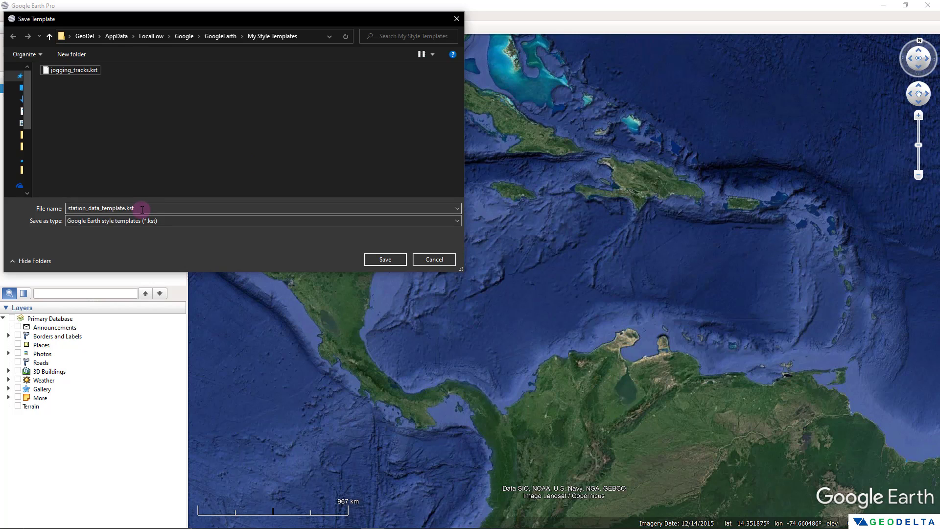
{"action": "left_click", "coordinate": [385, 259]}
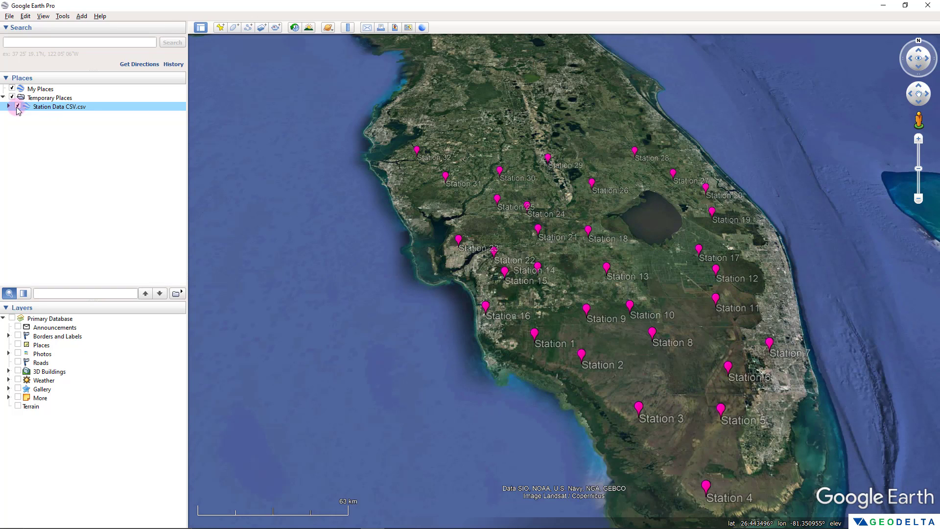
Step: Examine the imported stations on the map and check the Station 3 placemark's name and coordinates
{"action": "left_click_drag", "start_coordinate": [441, 327], "coordinate": [344, 297]}
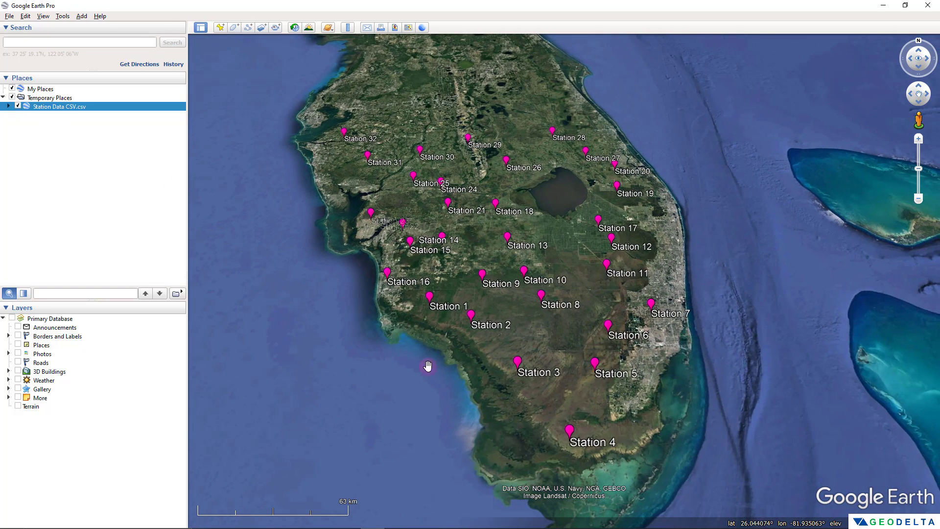
{"action": "scroll", "coordinate": [609, 328], "scroll_direction": "down", "scroll_amount": 3}
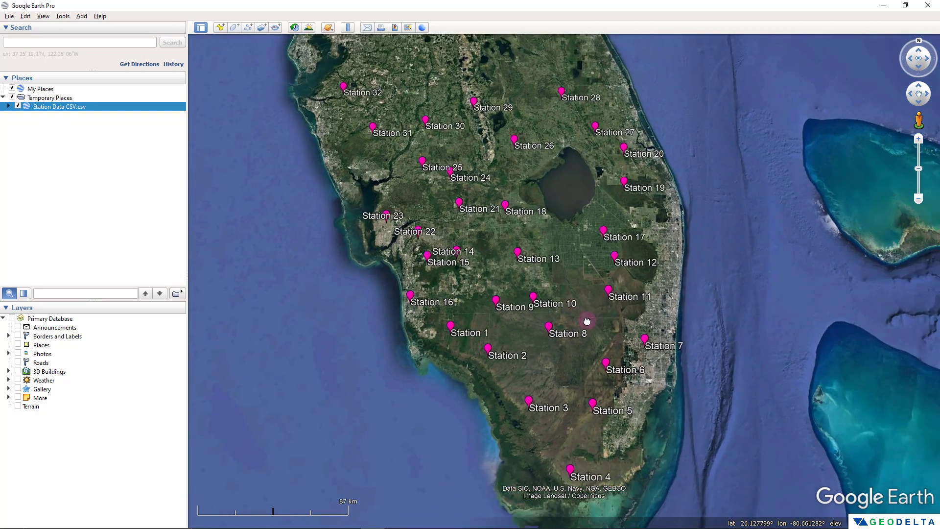
{"action": "left_click_drag", "start_coordinate": [586, 321], "coordinate": [701, 302]}
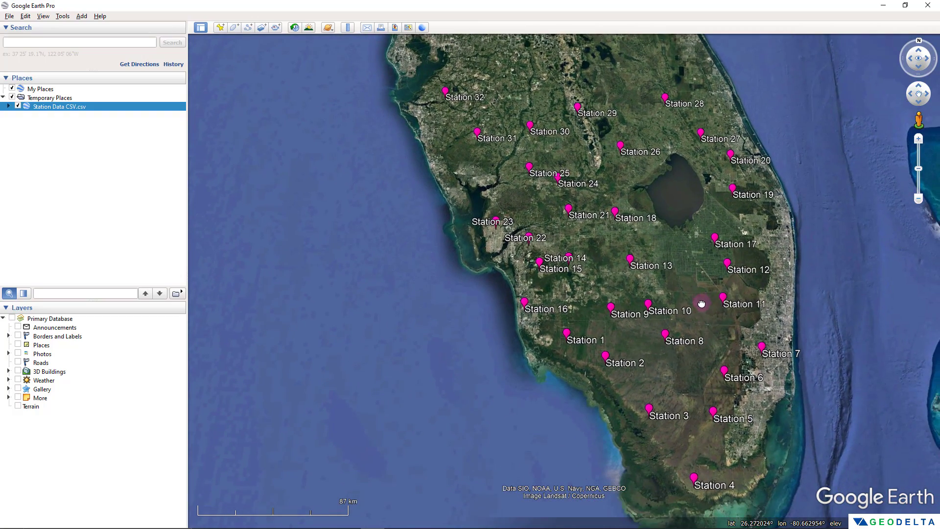
{"action": "left_click", "coordinate": [649, 411]}
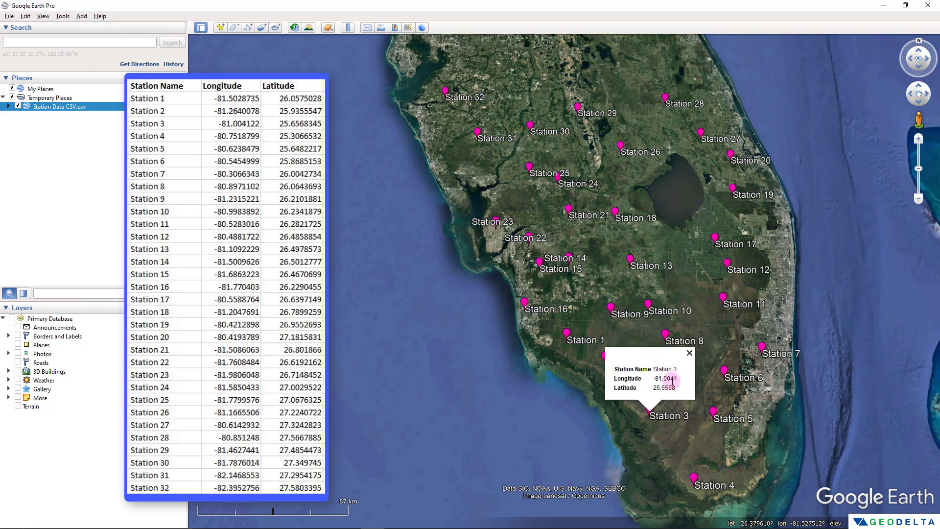
{"action": "left_click", "coordinate": [715, 421]}
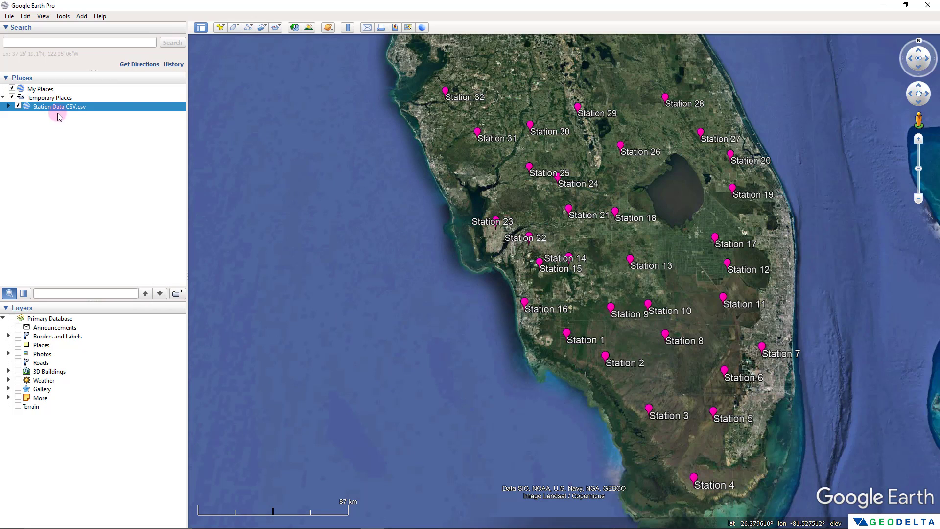
Step: Open the properties of the Station Data CSV.csv folder and make all its placemarks share one style
{"action": "right_click", "coordinate": [58, 108]}
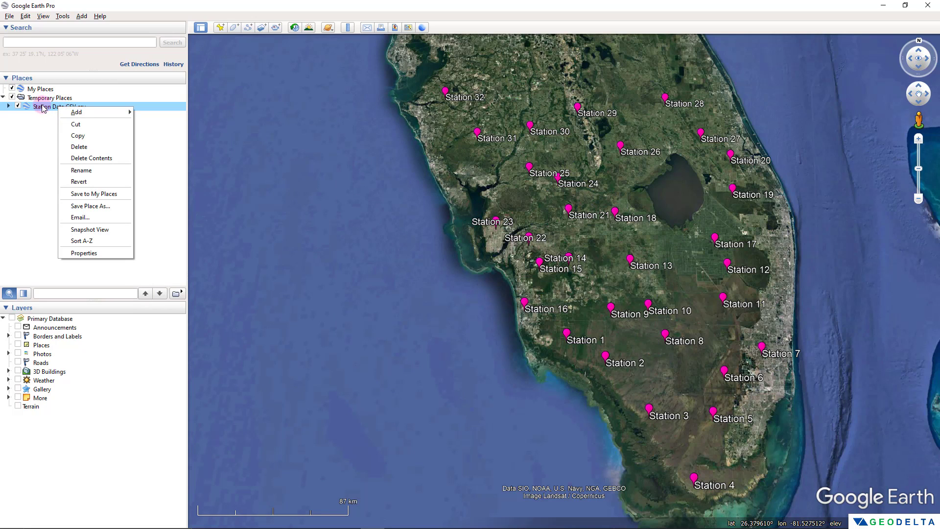
{"action": "left_click", "coordinate": [43, 108]}
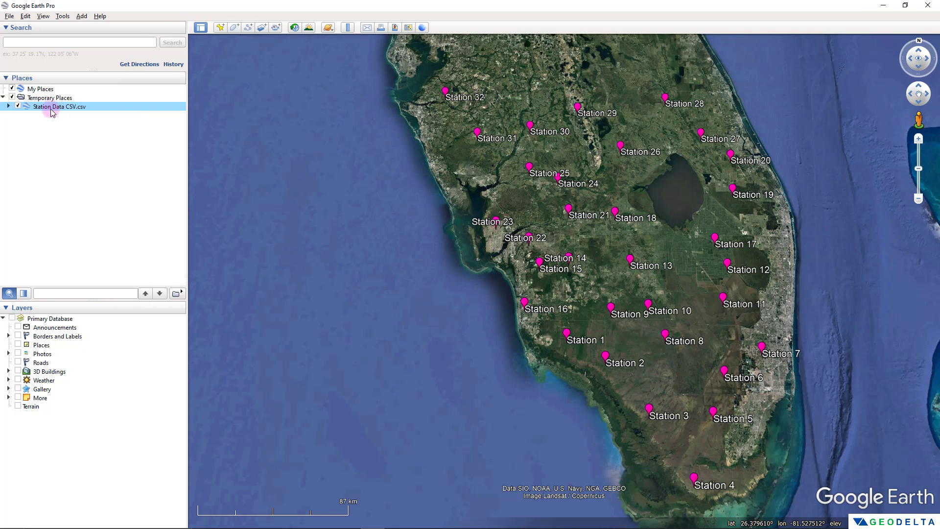
{"action": "right_click", "coordinate": [60, 109]}
{"action": "left_click", "coordinate": [94, 251]}
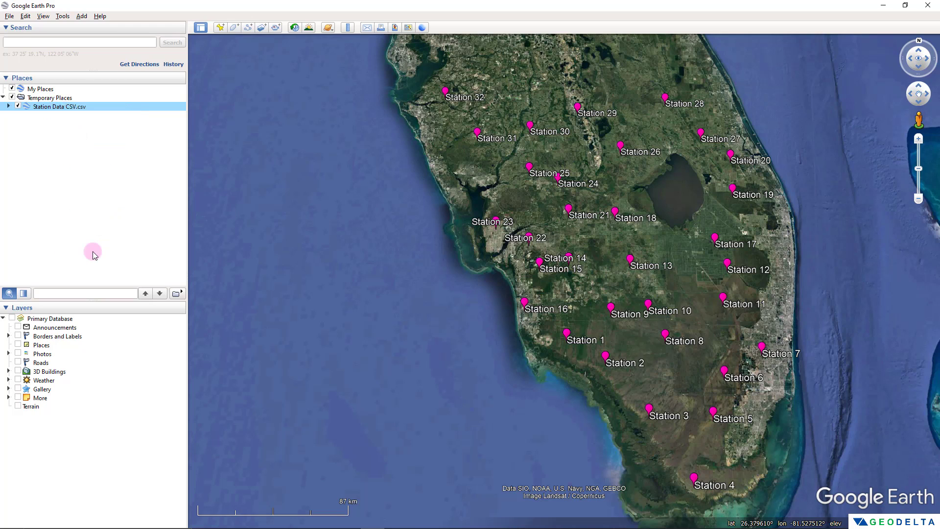
{"action": "left_click", "coordinate": [77, 137]}
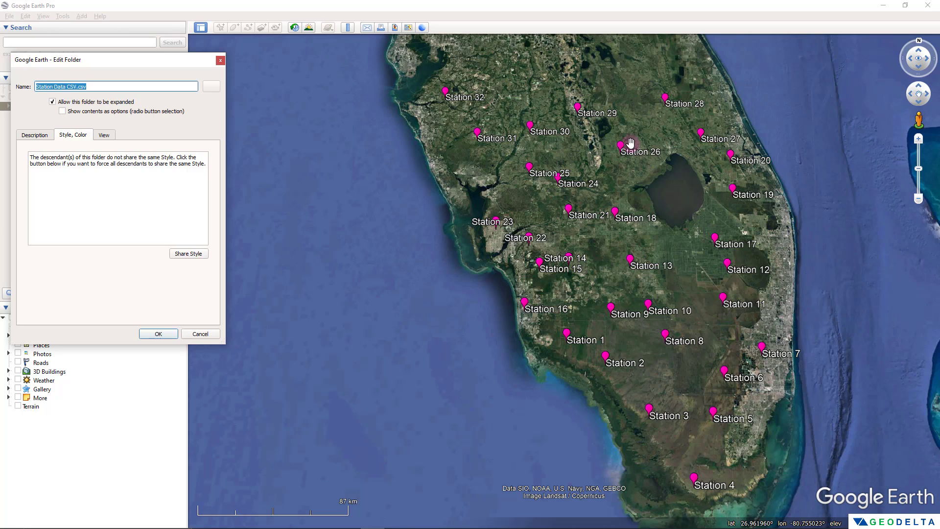
{"action": "left_click", "coordinate": [188, 254]}
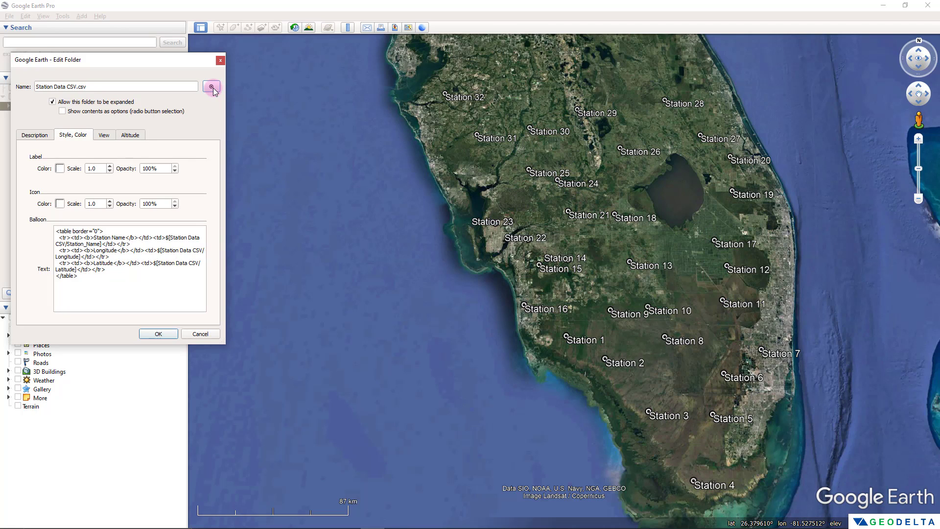
Step: Change the shared icon of all stations to the red paddle marker with a square (red-square.png)
{"action": "left_click", "coordinate": [213, 87]}
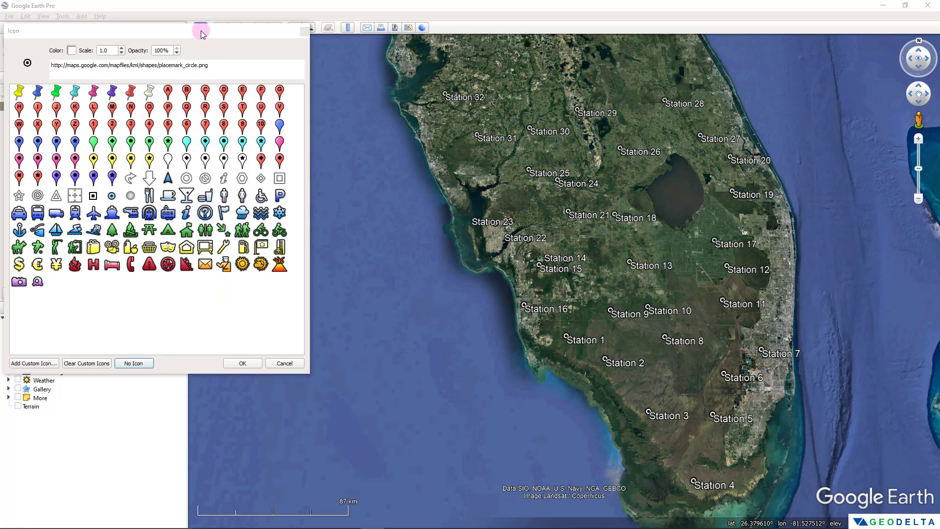
{"action": "left_click_drag", "start_coordinate": [200, 30], "coordinate": [272, 139]}
{"action": "left_click", "coordinate": [211, 87]}
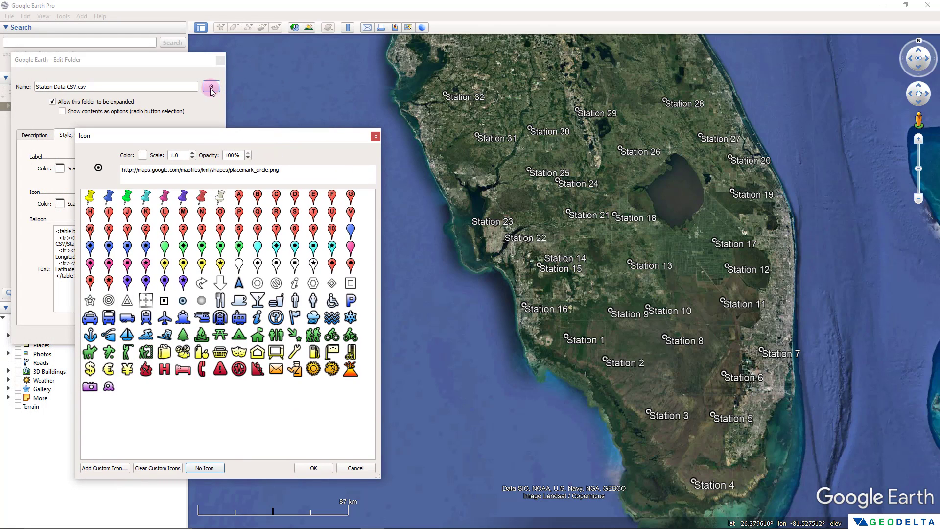
{"action": "left_click", "coordinate": [91, 197]}
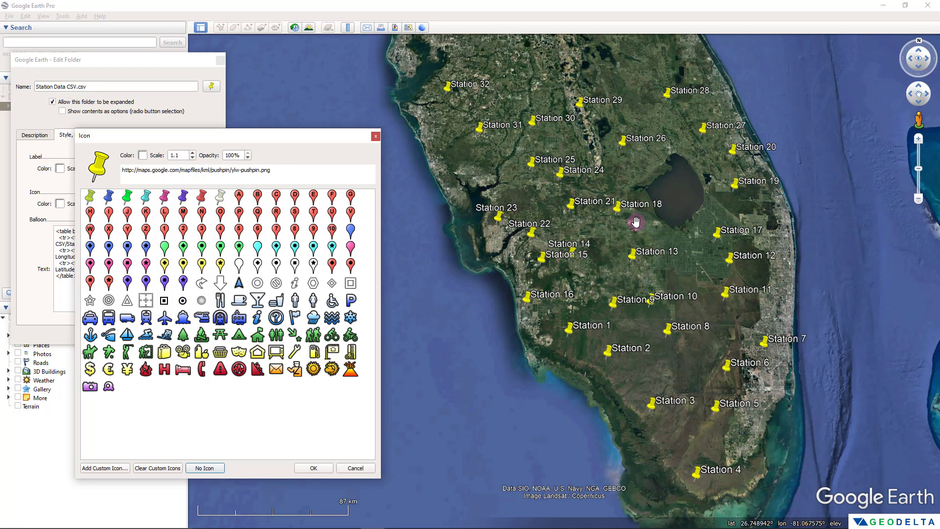
{"action": "left_click", "coordinate": [600, 128]}
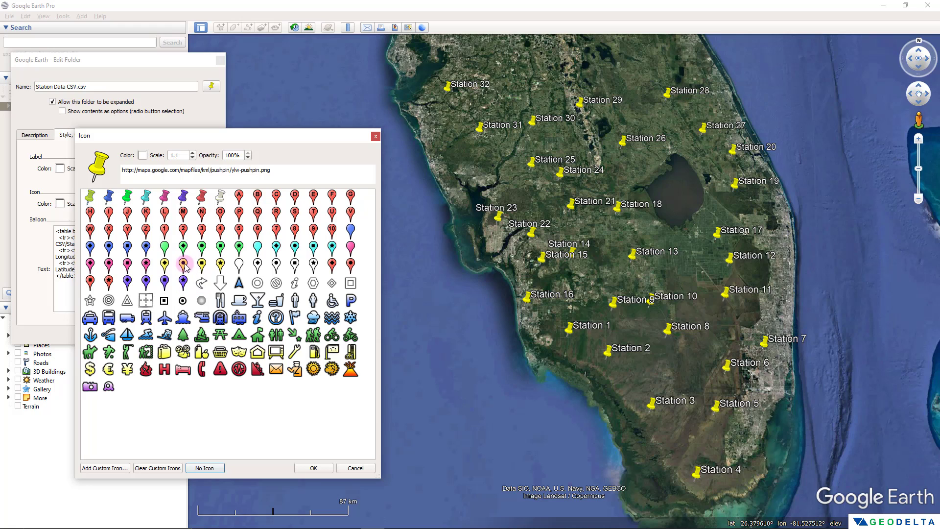
{"action": "left_click", "coordinate": [91, 283]}
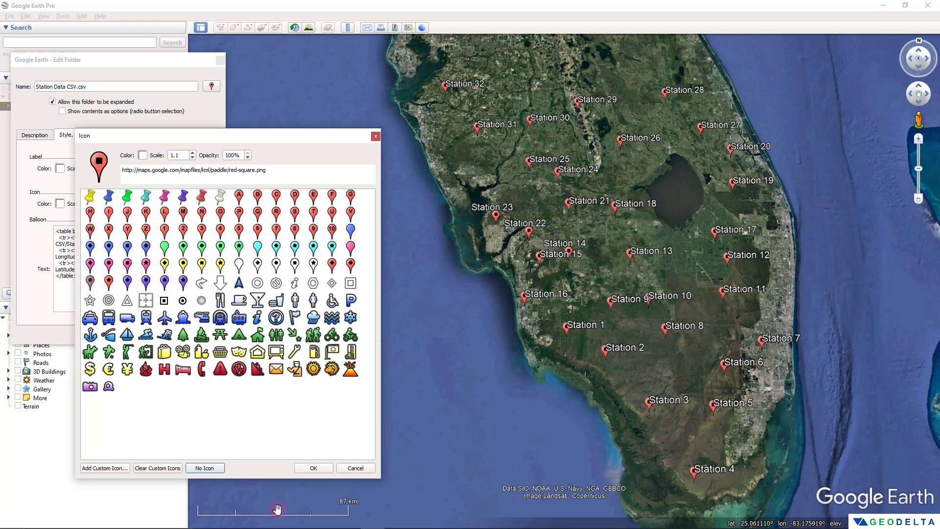
{"action": "left_click", "coordinate": [314, 467]}
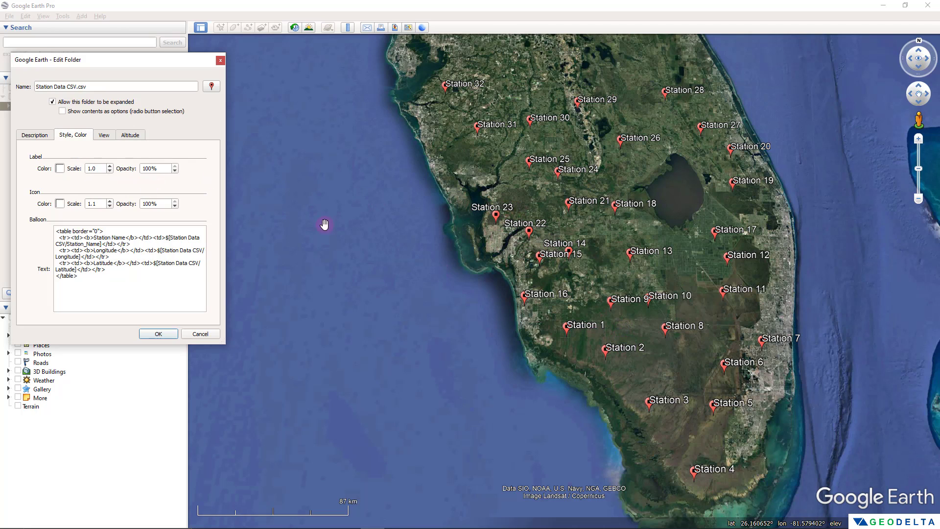
Step: Set the label color of all station placemarks to yellow
{"action": "left_click", "coordinate": [59, 168]}
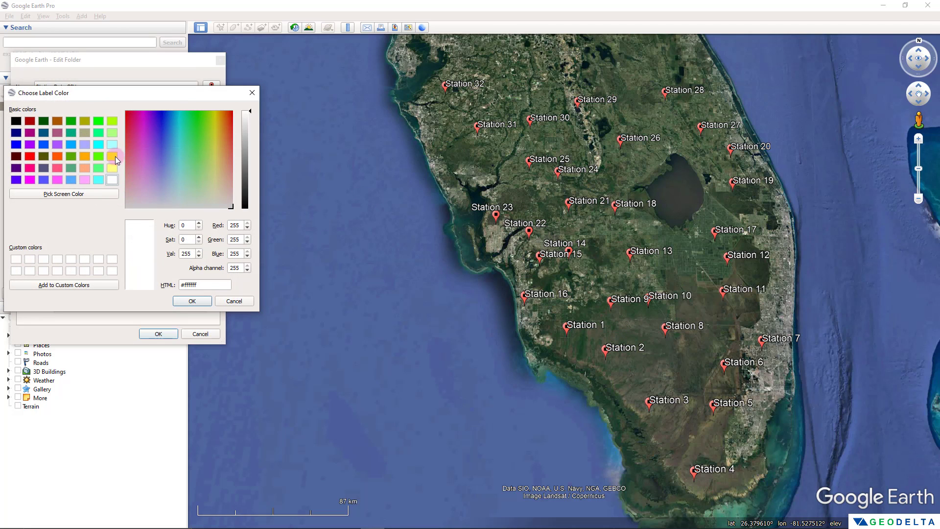
{"action": "left_click", "coordinate": [112, 156]}
{"action": "left_click", "coordinate": [202, 302]}
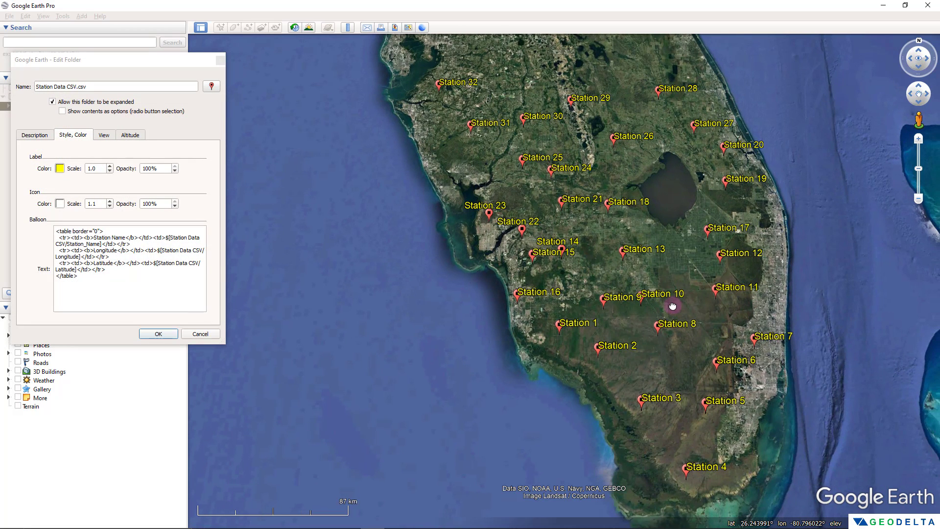
{"action": "left_click_drag", "start_coordinate": [679, 307], "coordinate": [671, 309]}
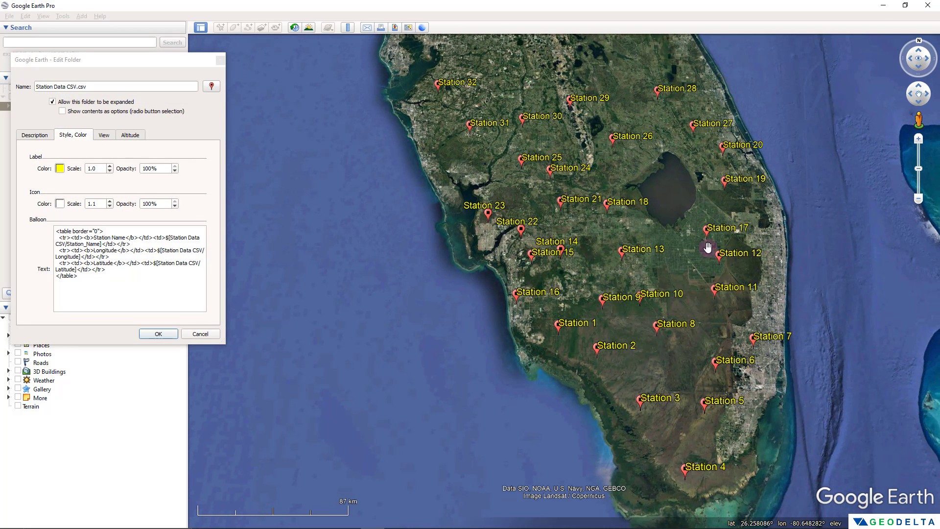
Step: Try label scales of 0.6 and 1.1 for all station placemarks to compare the label sizes on the map
{"action": "left_click", "coordinate": [110, 171]}
{"action": "left_click", "coordinate": [111, 170]}
{"action": "left_click", "coordinate": [110, 171]}
{"action": "left_click", "coordinate": [110, 171]}
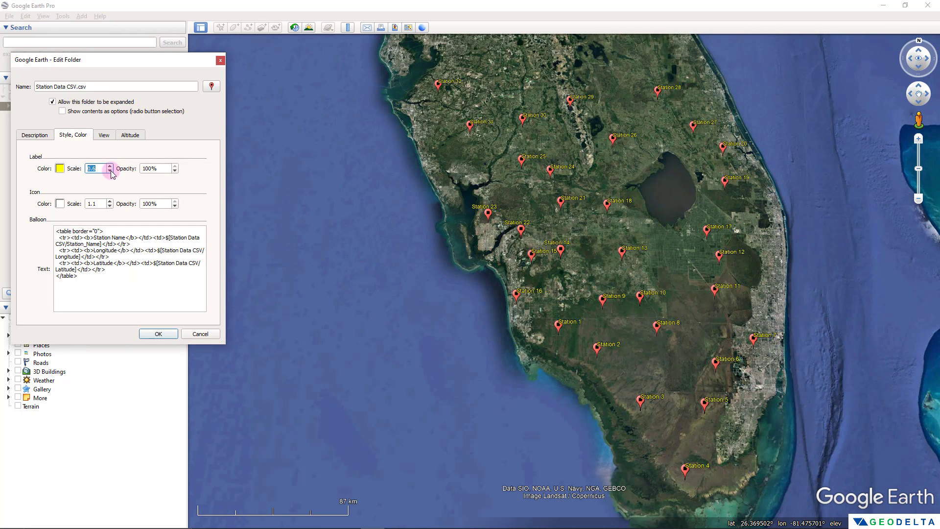
{"action": "left_click", "coordinate": [110, 165]}
{"action": "left_click", "coordinate": [110, 166]}
{"action": "left_click", "coordinate": [110, 166]}
{"action": "left_click", "coordinate": [110, 166]}
{"action": "left_click", "coordinate": [110, 166]}
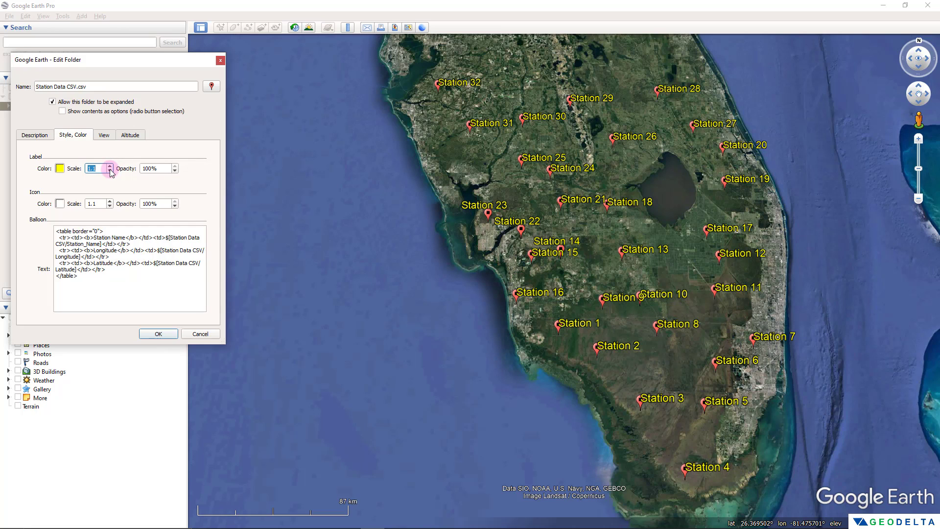
Step: Set the label scale of all station placemarks to 0.6 and apply the folder's style changes
{"action": "left_click", "coordinate": [110, 171]}
{"action": "left_click", "coordinate": [110, 171]}
{"action": "left_click", "coordinate": [110, 171]}
{"action": "left_click", "coordinate": [110, 171]}
{"action": "left_click", "coordinate": [110, 171]}
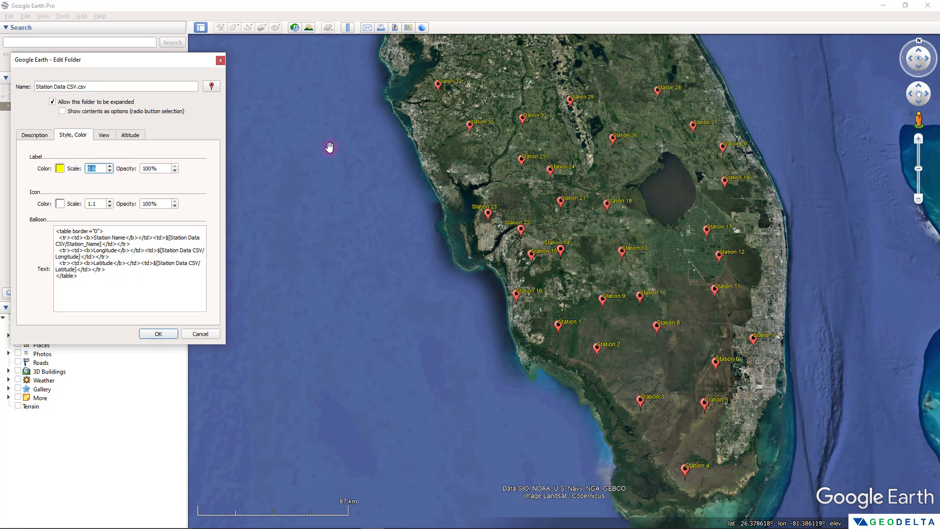
{"action": "left_click", "coordinate": [158, 334]}
{"action": "left_click_drag", "start_coordinate": [533, 337], "coordinate": [517, 345]}
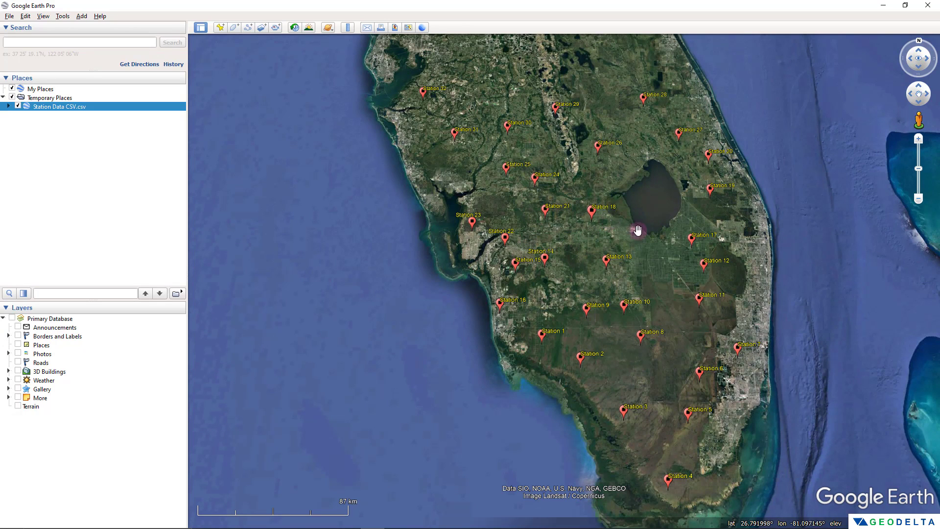
Step: Expand the Station Data CSV.csv folder and its subfolder to list the stations, and open the properties of Station 7
{"action": "left_click", "coordinate": [9, 107]}
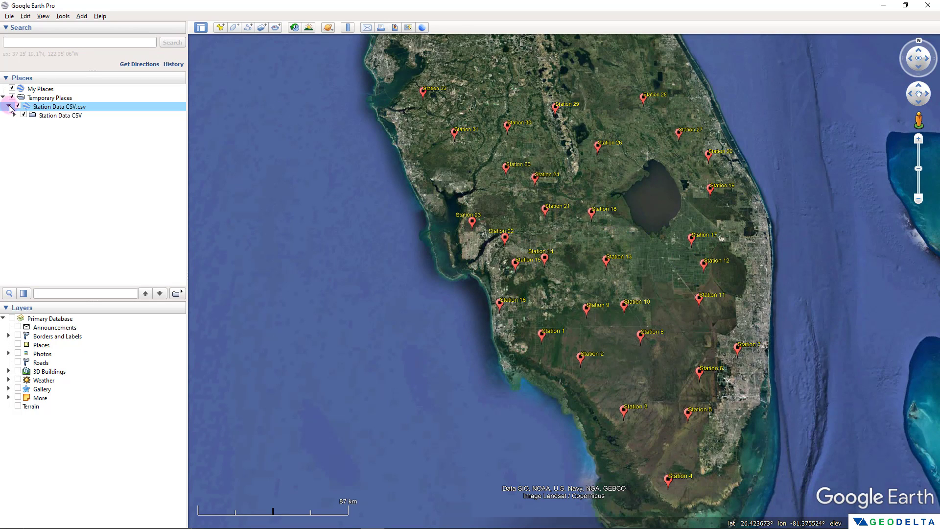
{"action": "left_click", "coordinate": [15, 116]}
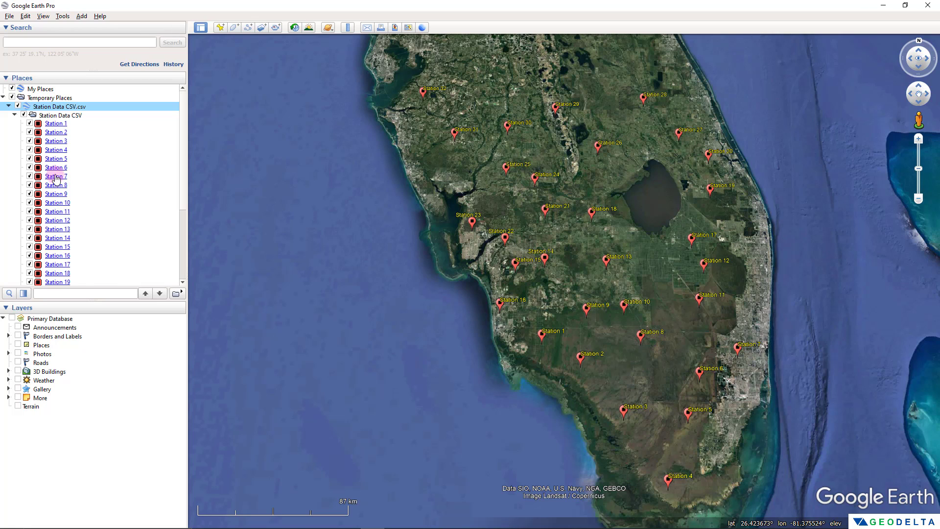
{"action": "right_click", "coordinate": [56, 179]}
{"action": "left_click", "coordinate": [119, 319]}
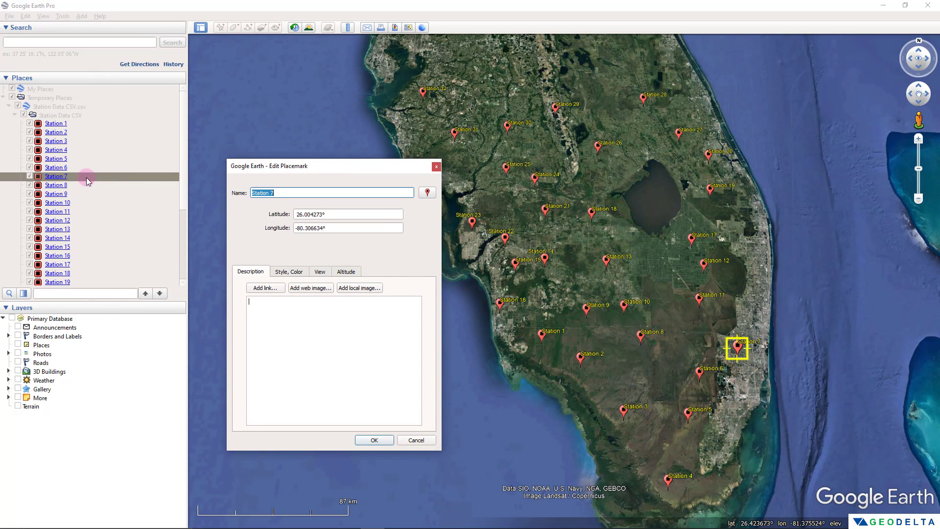
Step: Set the icon scale of the Station 7 placemark to 2.7
{"action": "left_click", "coordinate": [289, 272]}
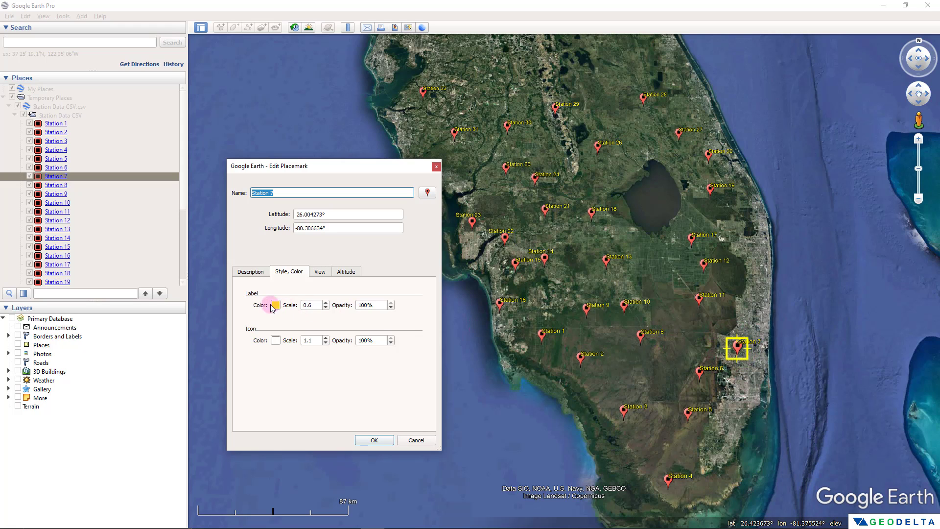
{"action": "left_click", "coordinate": [326, 338]}
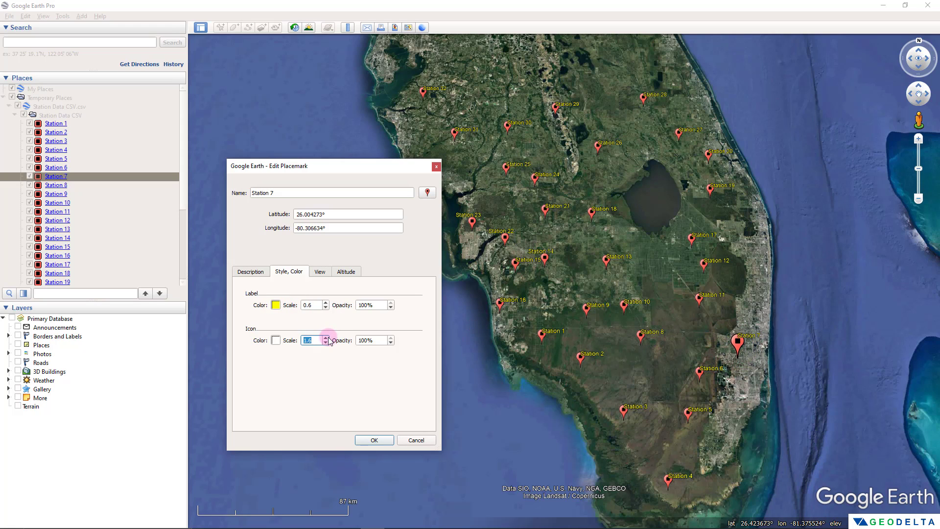
{"action": "left_click", "coordinate": [326, 337]}
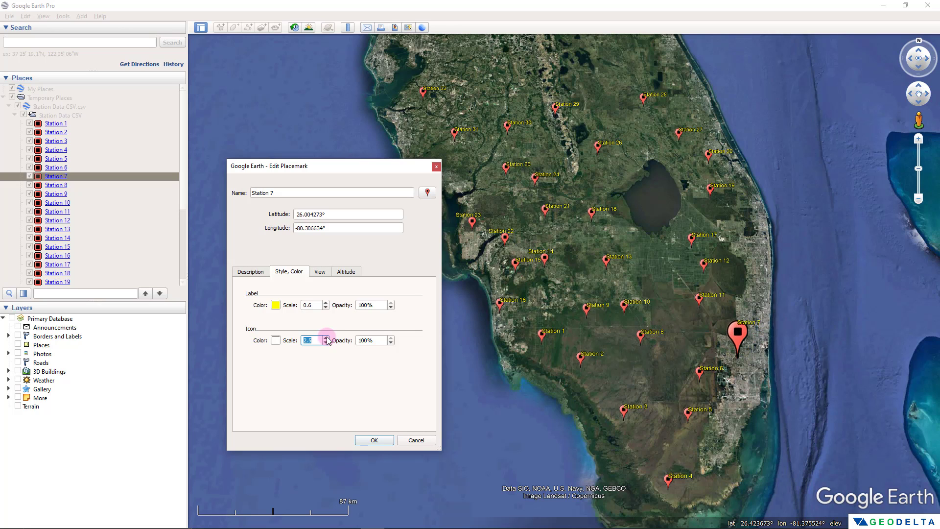
Step: Change Station 7's label color to blue (#0055ff) and set its label scale to 1.1
{"action": "left_click", "coordinate": [276, 304]}
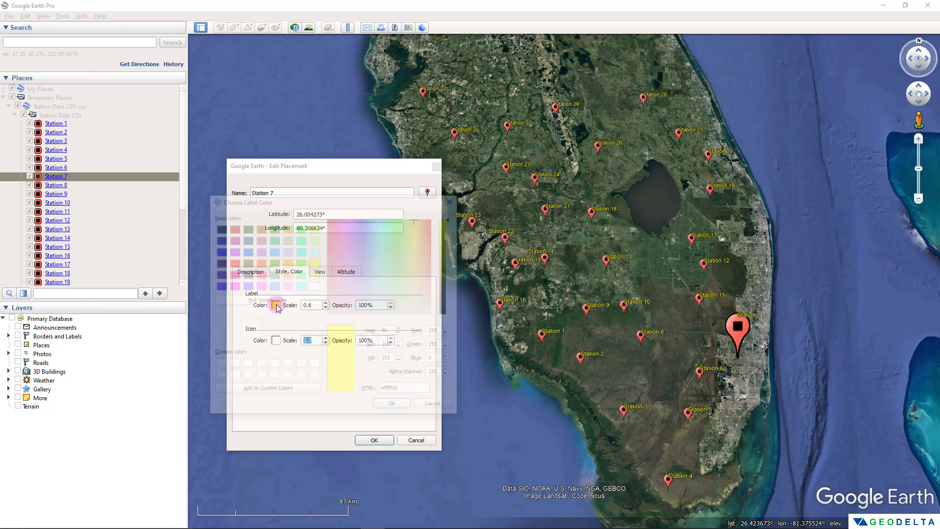
{"action": "left_click", "coordinate": [246, 250]}
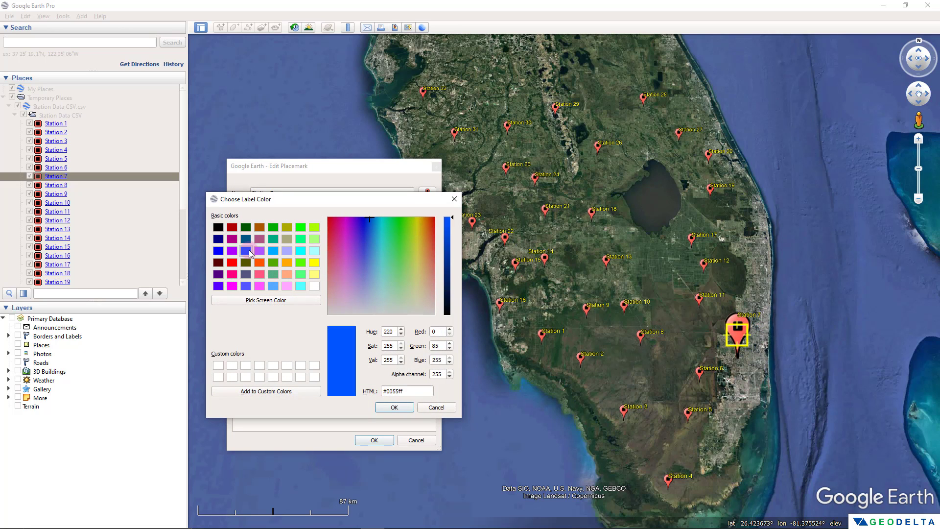
{"action": "left_click", "coordinate": [394, 406]}
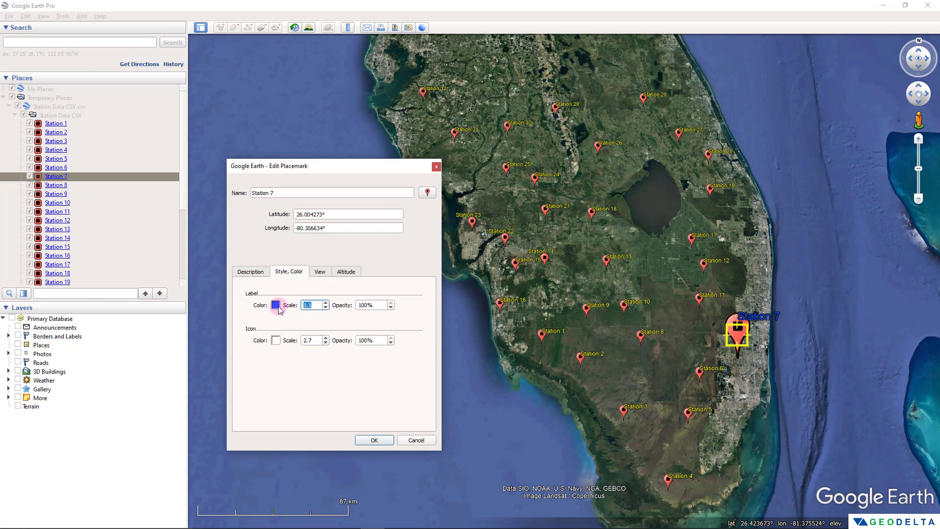
Step: Change Station 7's label color to light cyan (#55ffff) and apply the placemark's style changes
{"action": "left_click", "coordinate": [276, 304]}
{"action": "left_click", "coordinate": [300, 285]}
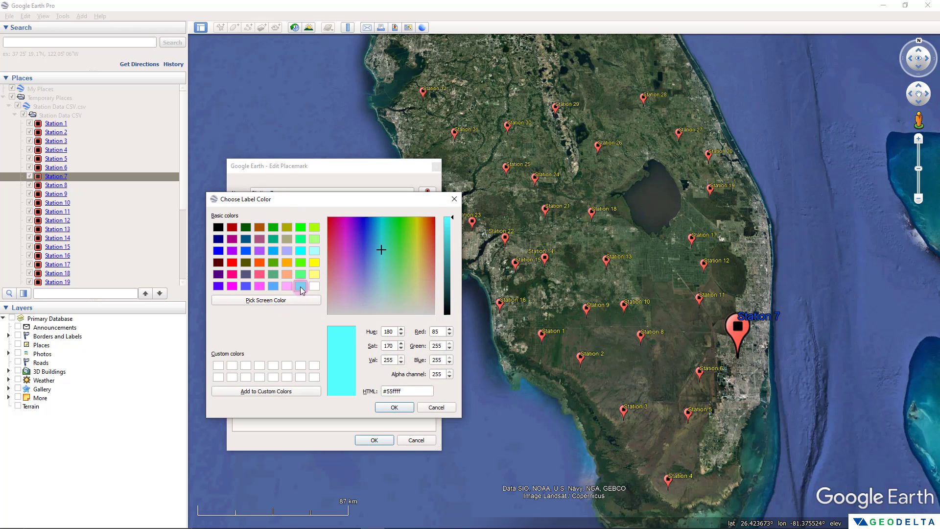
{"action": "left_click", "coordinate": [394, 406]}
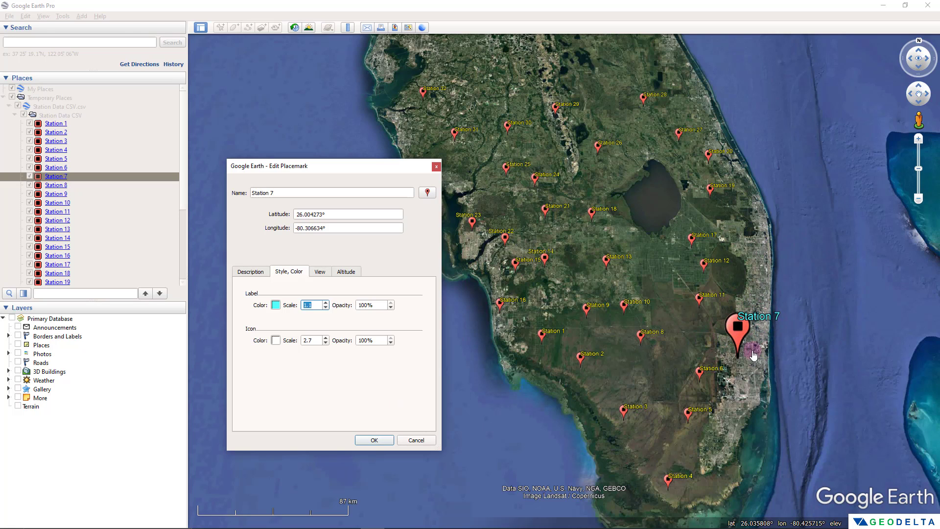
{"action": "left_click", "coordinate": [374, 440]}
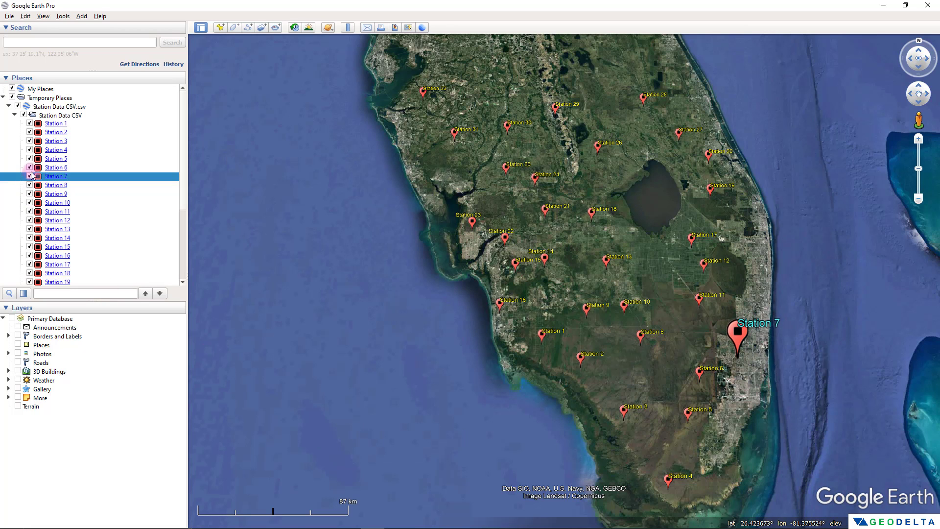
Step: Look through the station list down to Station 32 and examine the individually styled Station 7 on the map
{"action": "scroll", "coordinate": [69, 243], "scroll_direction": "down", "scroll_amount": 2}
{"action": "scroll", "coordinate": [69, 240], "scroll_direction": "down", "scroll_amount": 3}
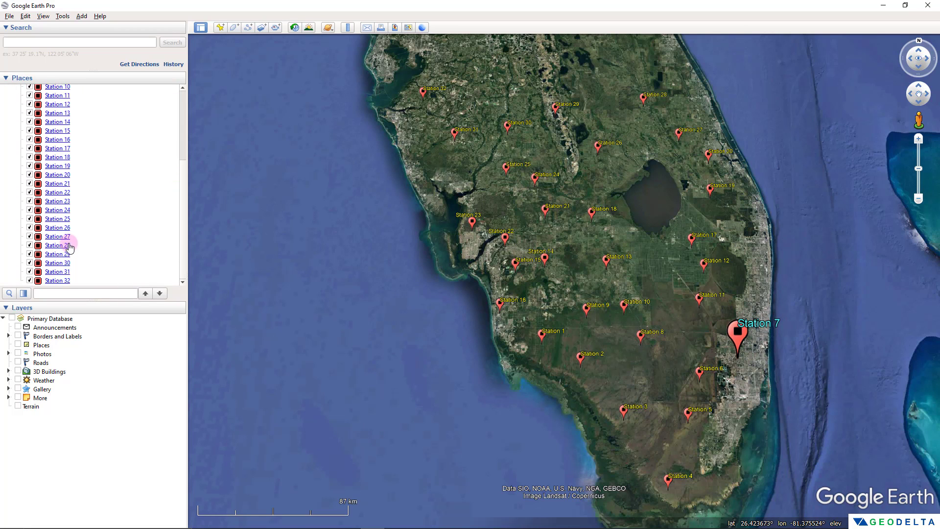
{"action": "scroll", "coordinate": [68, 240], "scroll_direction": "up", "scroll_amount": 5}
{"action": "left_click_drag", "start_coordinate": [418, 287], "coordinate": [385, 304]}
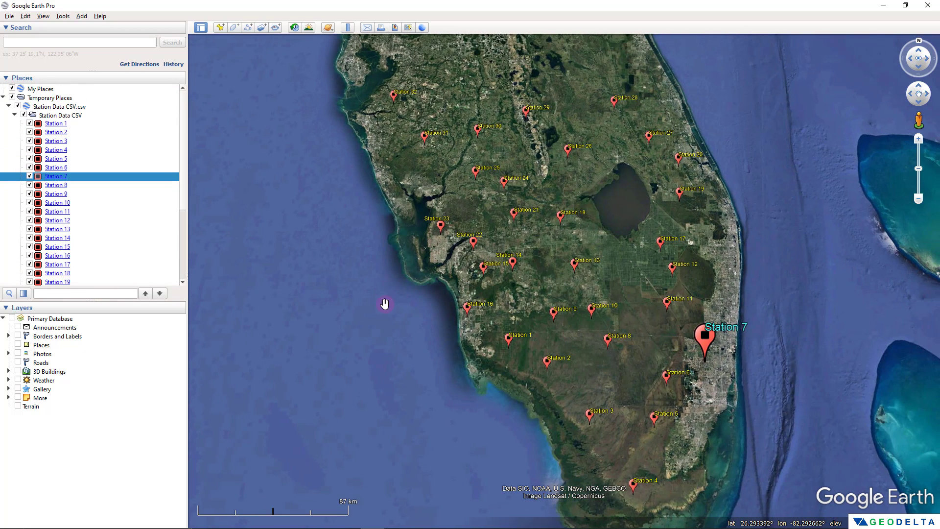